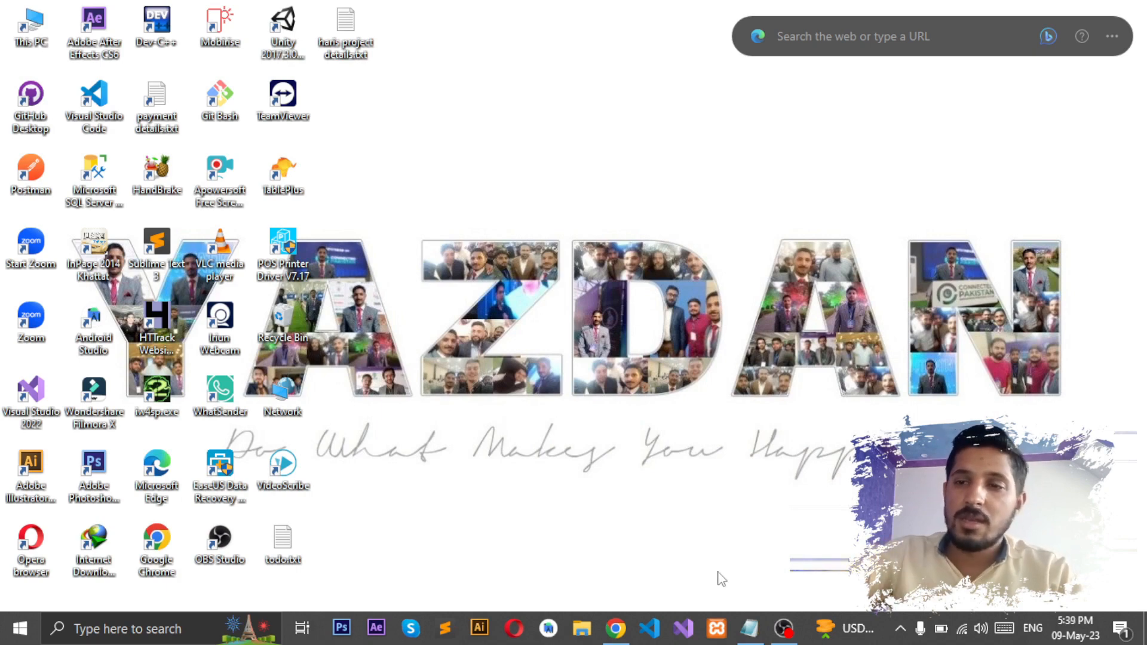
Step: Bring the Chrome window showing hostlico.com's cPanel Tools page to the front
left_click(616, 629)
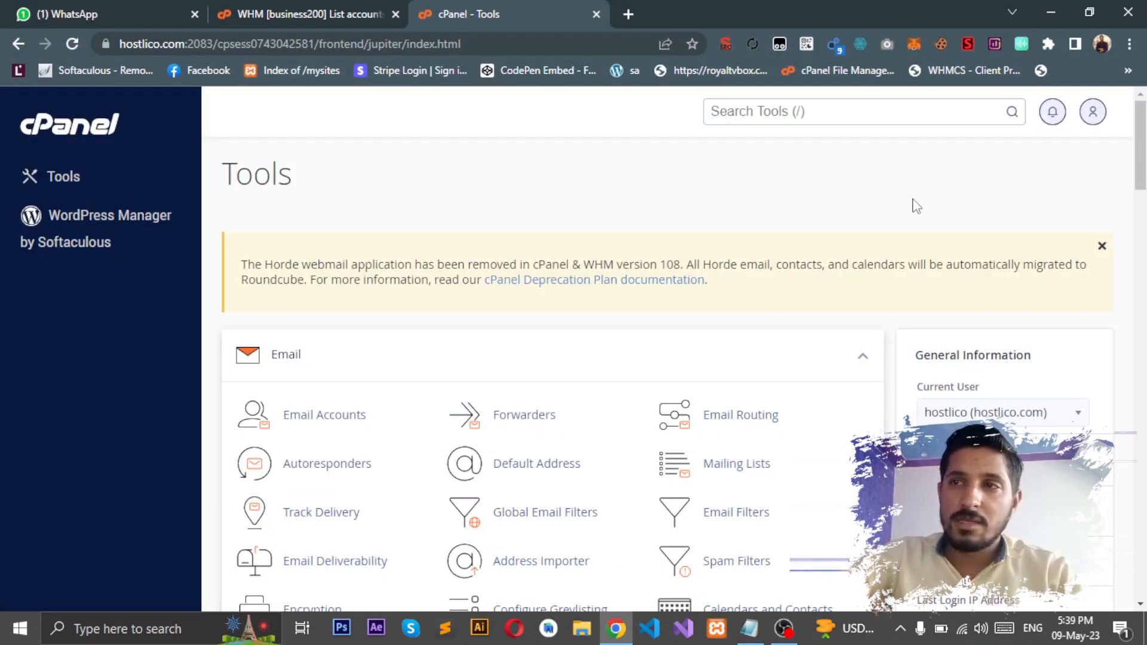
Step: Search cPanel tools for 'ftp accou' and open the FTP Accounts page
left_click(805, 119)
type("ftp accou")
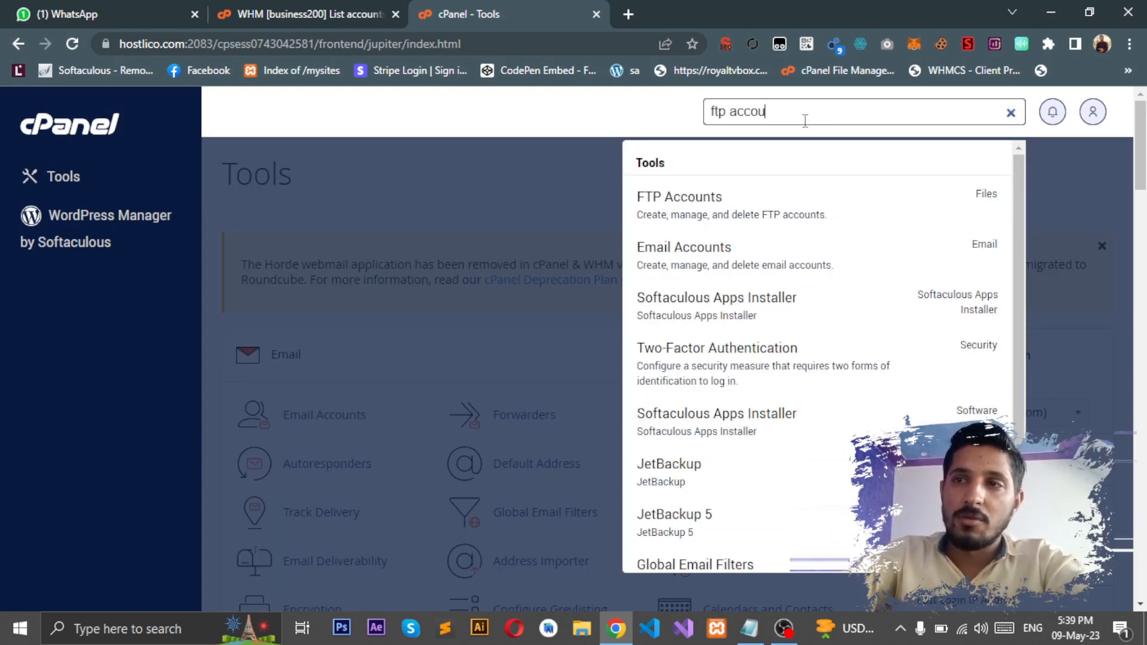
left_click(745, 195)
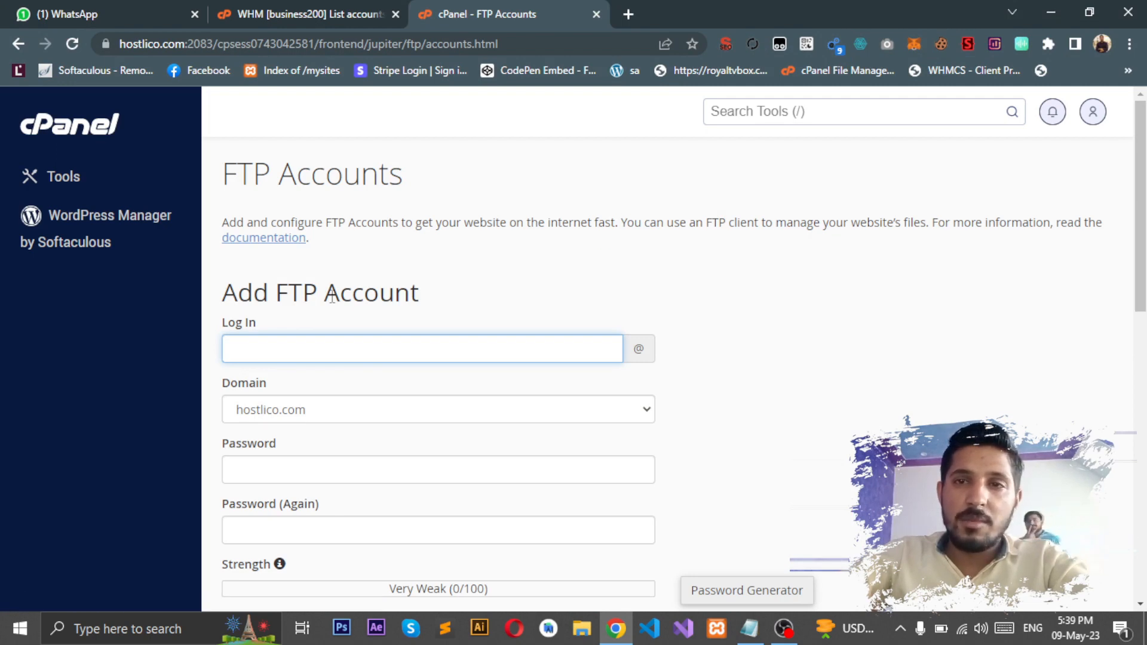
Step: Enter yazdan as the FTP login and keep hostlico.com as the domain
left_click_drag(222, 323, 263, 329)
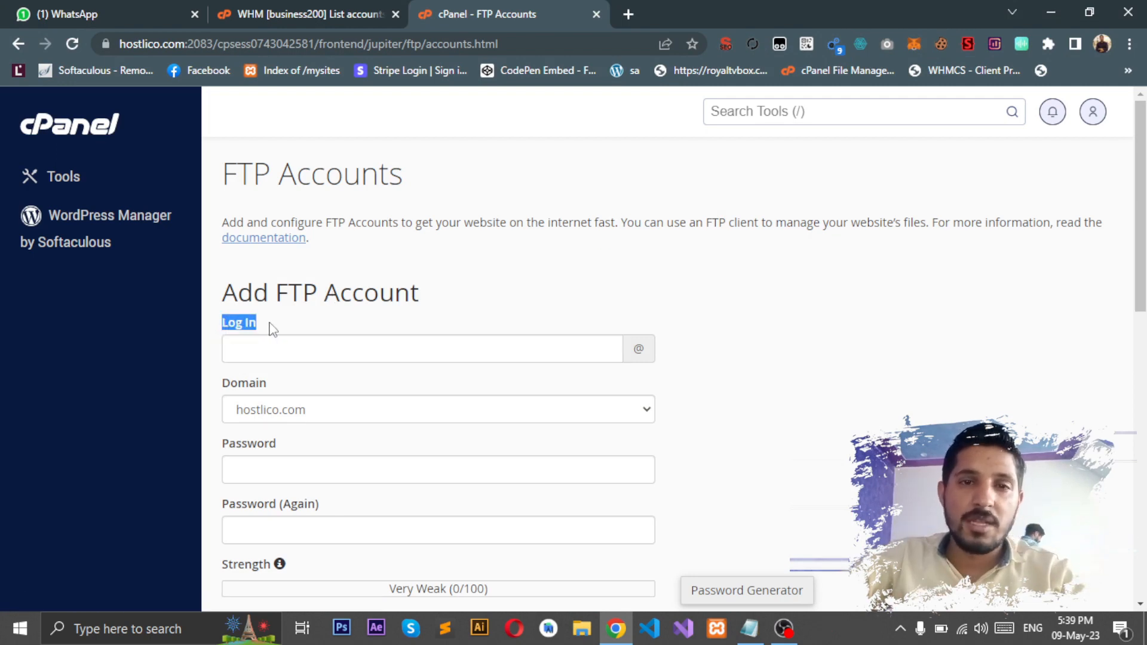
left_click(270, 329)
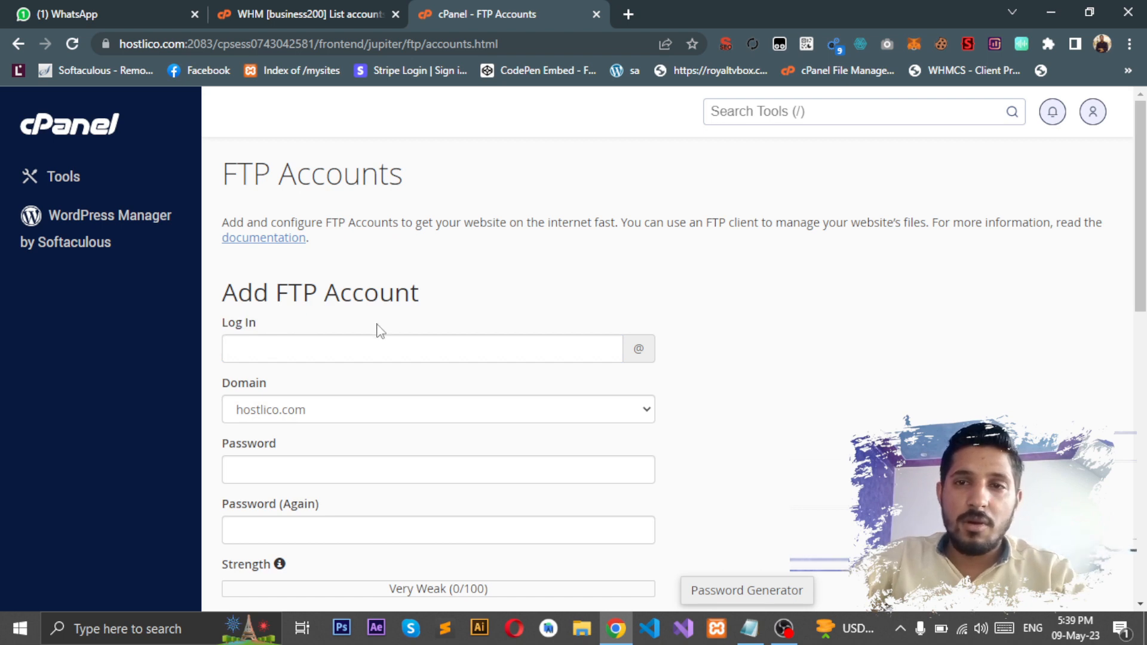
left_click(362, 349)
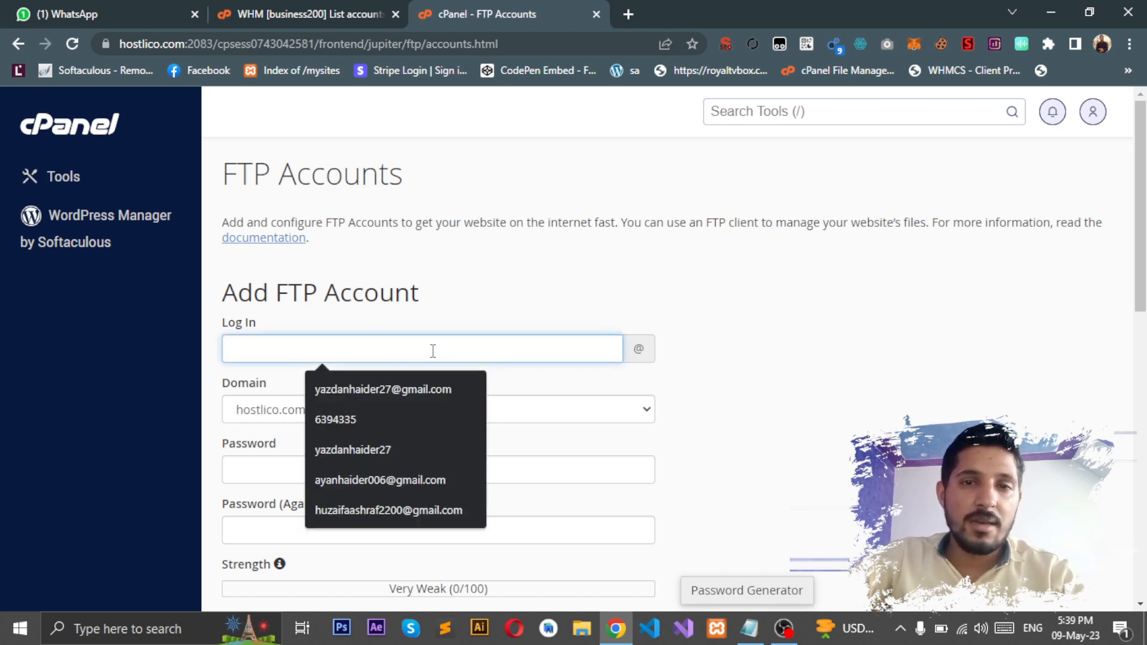
left_click(449, 317)
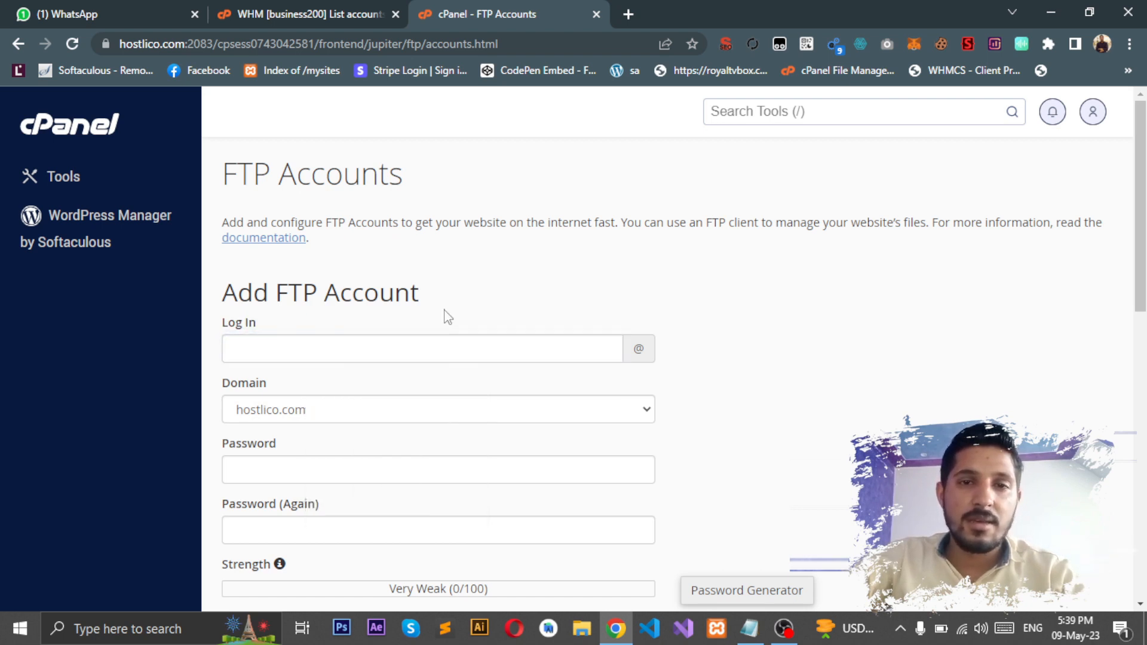
left_click(373, 357)
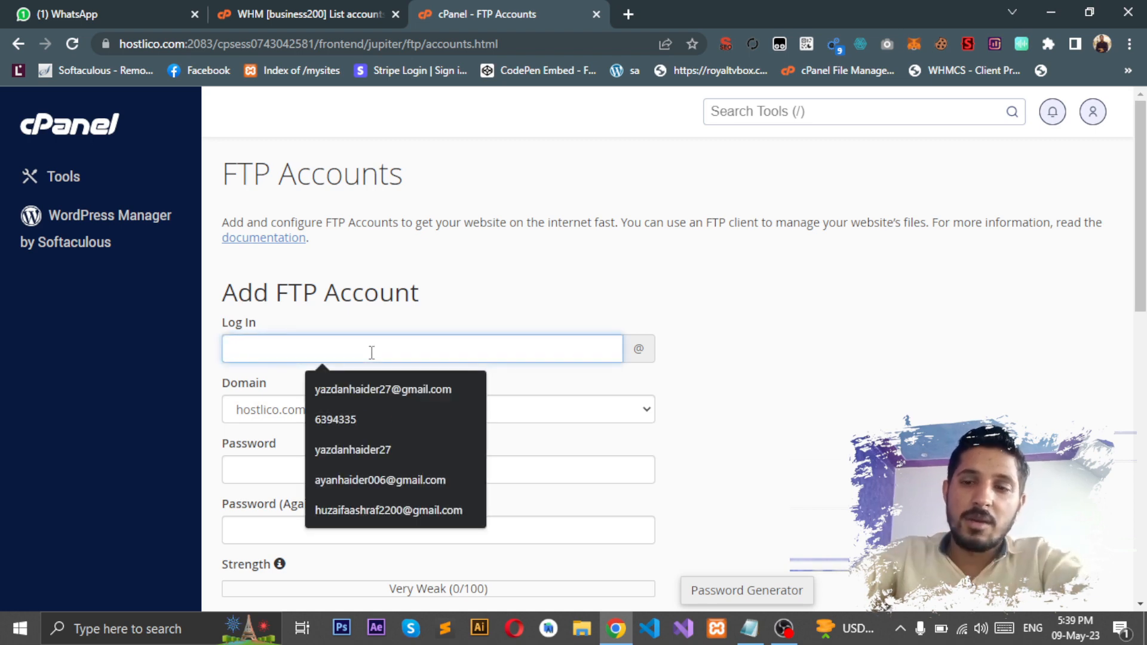
type("yazdan")
left_click(715, 357)
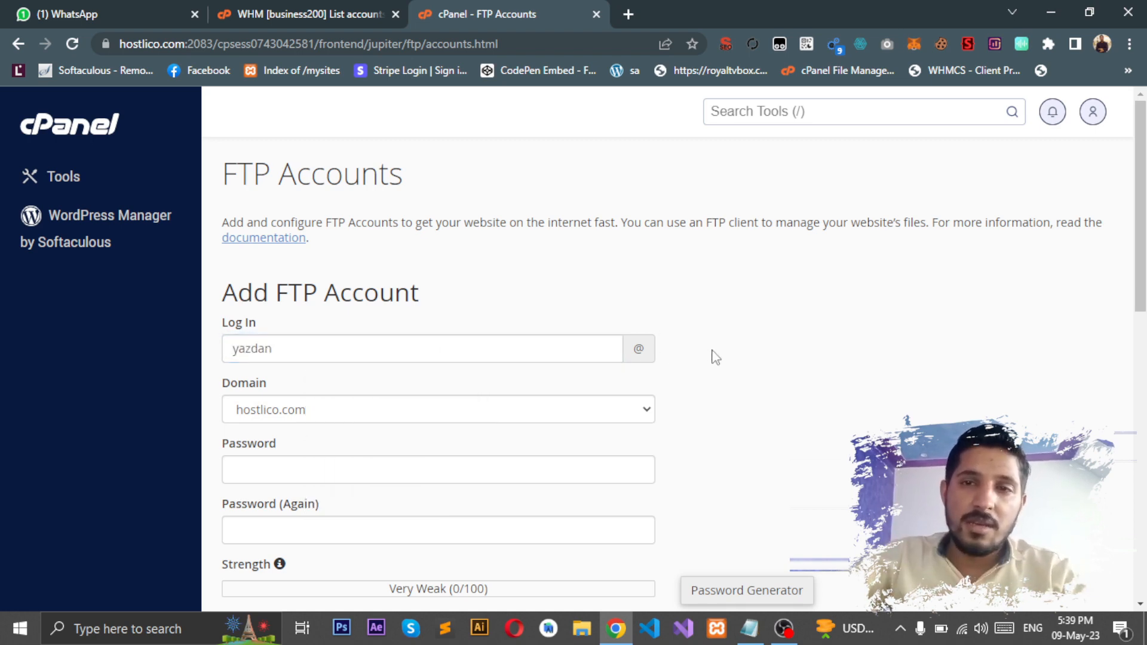
left_click(405, 413)
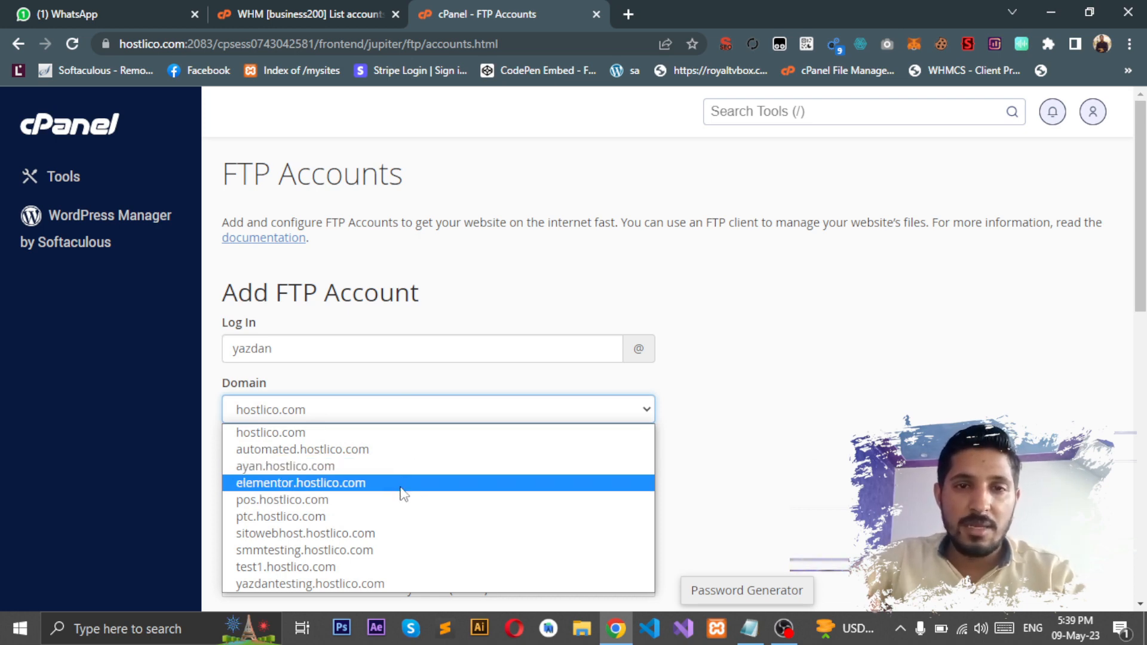
left_click(388, 433)
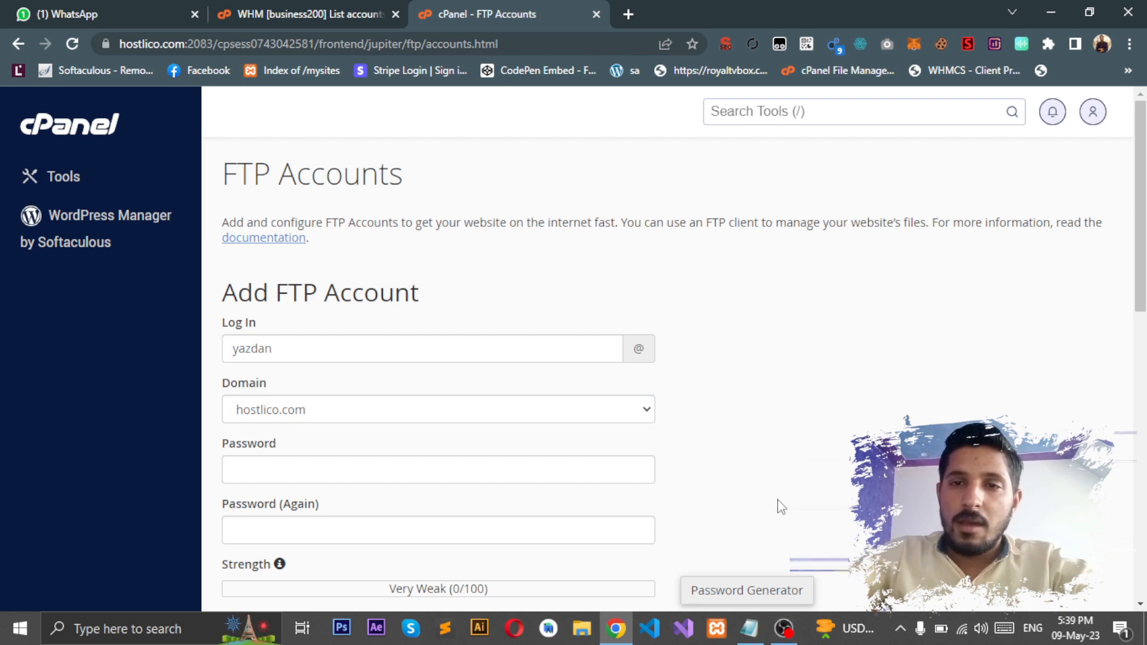
left_click(523, 478)
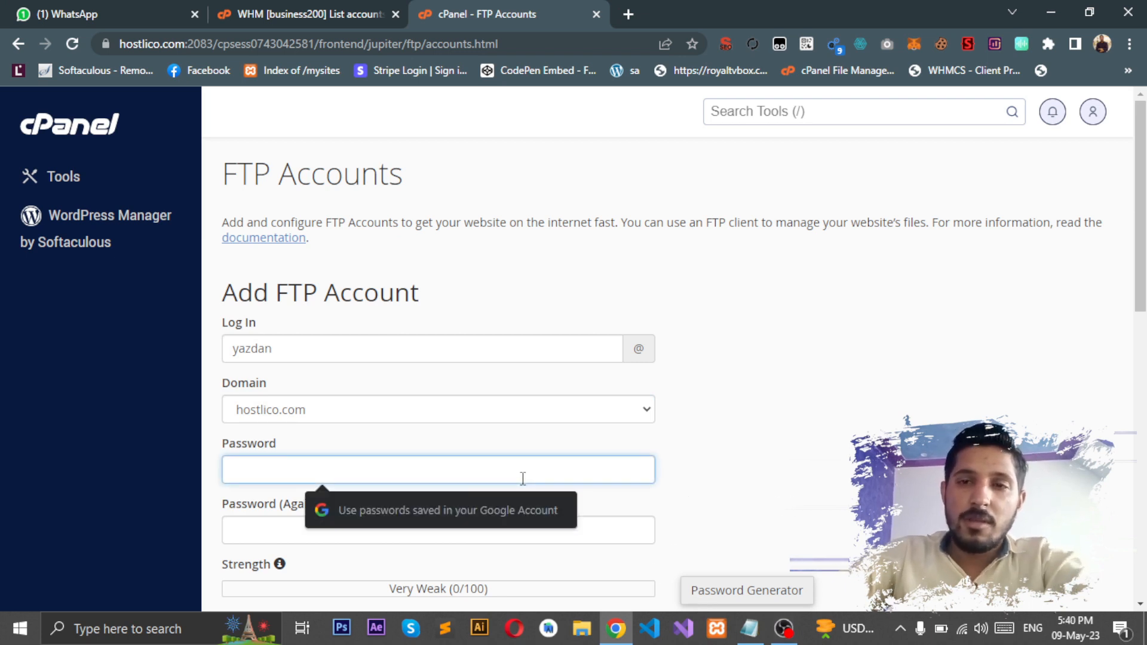
Step: Enter the account password in both Password and Password (Again) fields
type("••••••••••")
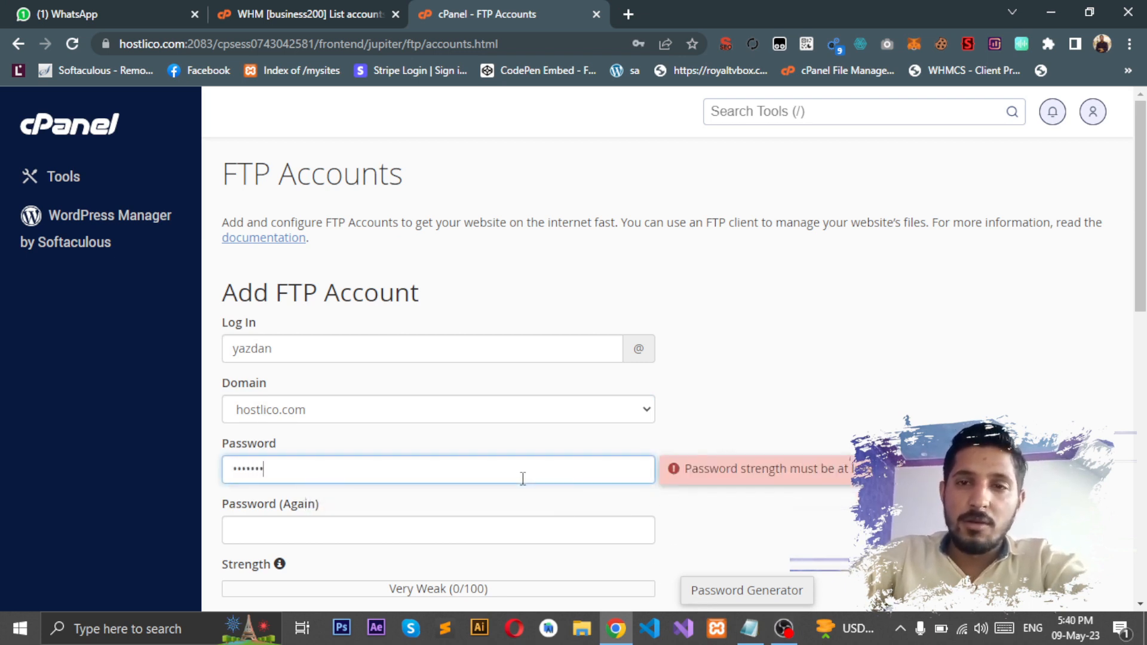
key("Tab")
type("•••••")
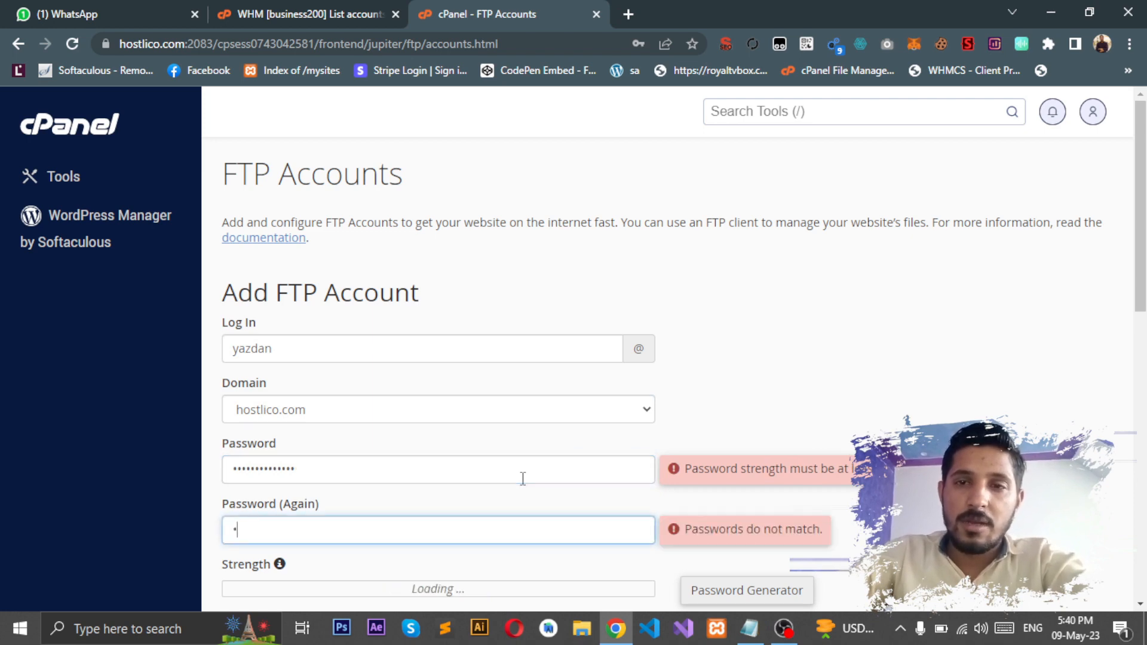
type("•")
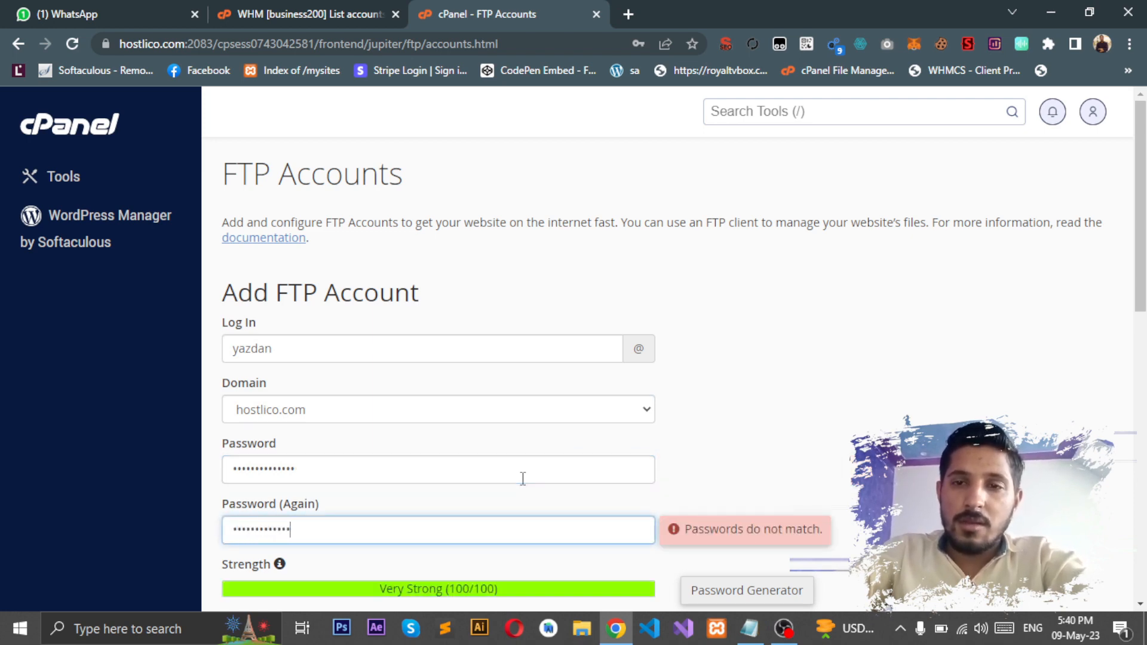
type("•")
key("Tab")
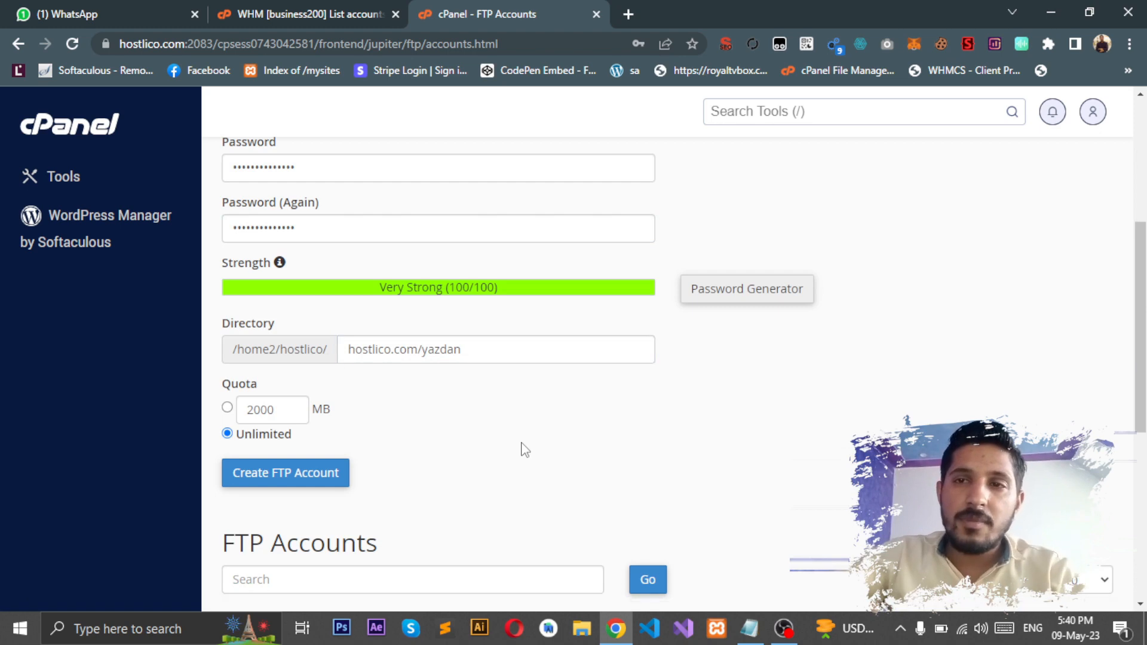
Step: Keep directory hostlico.com/yazdan and submit; cPanel reports yazdan already exists
left_click_drag(349, 352, 461, 351)
double_click(460, 352)
triple_click(461, 351)
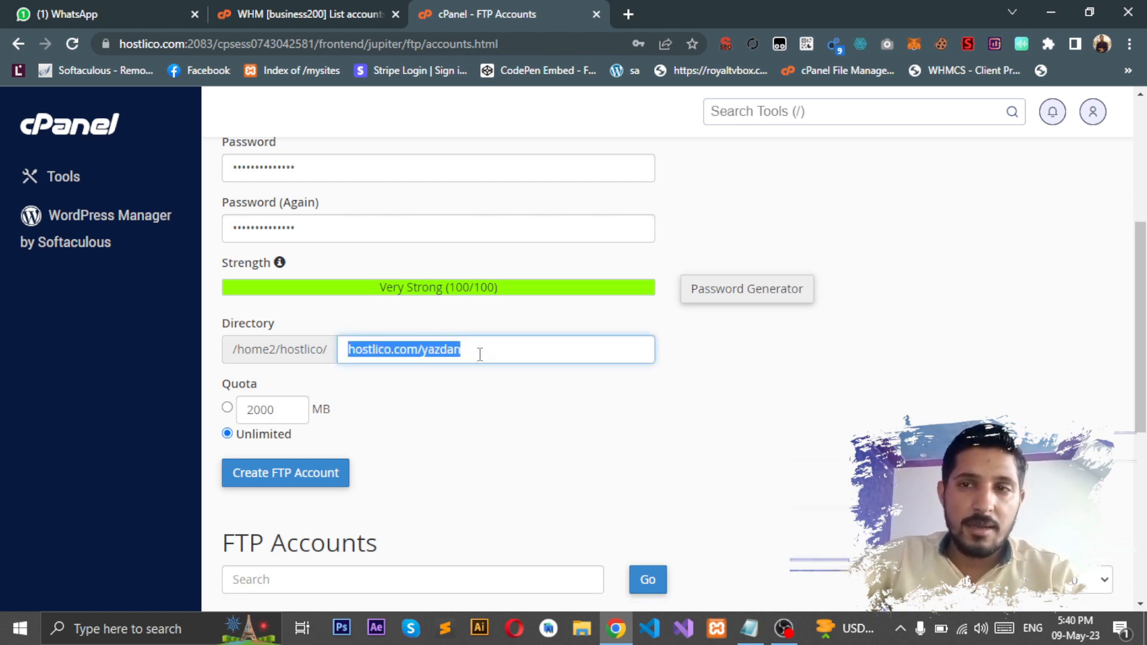
left_click(481, 352)
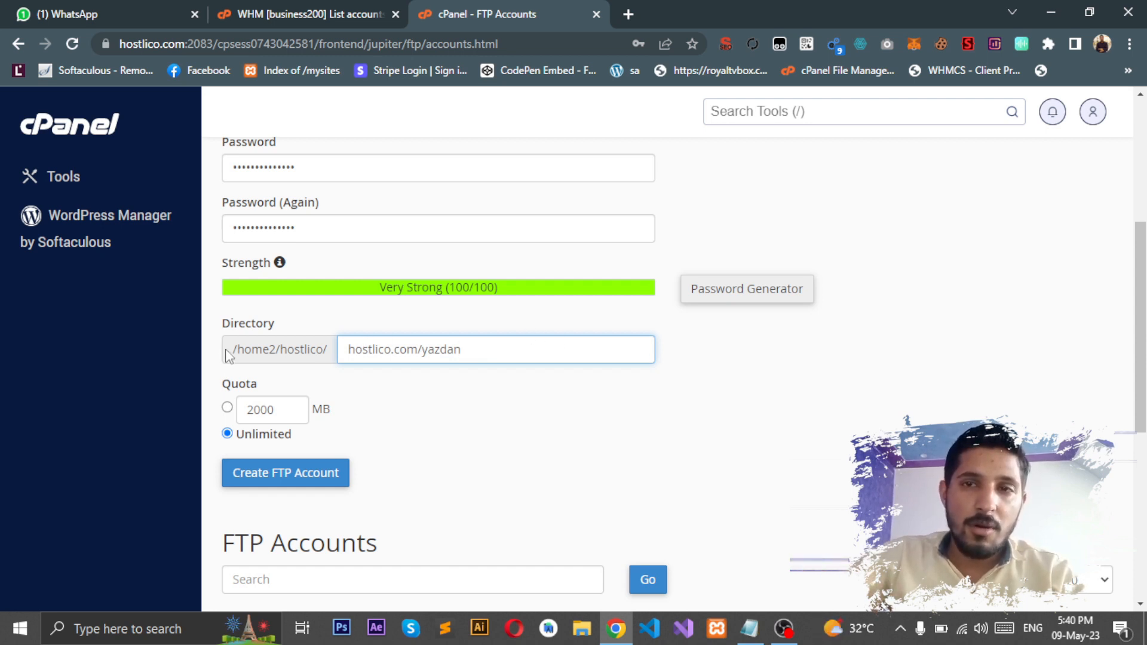
left_click_drag(230, 351, 418, 350)
left_click(332, 360)
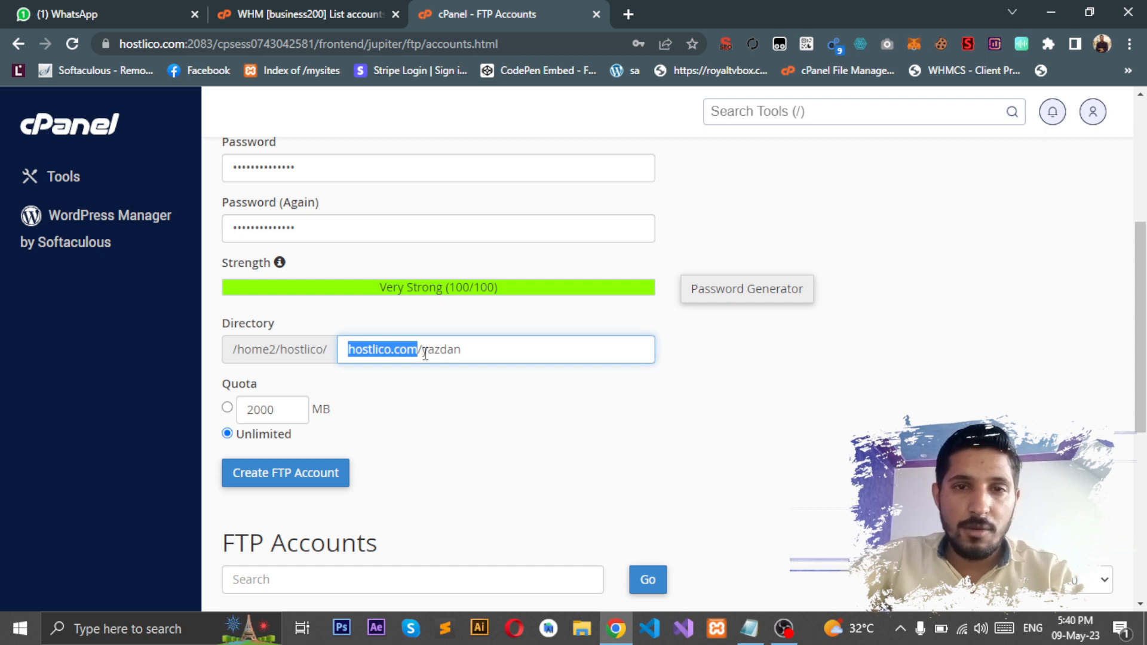
left_click_drag(421, 353, 470, 352)
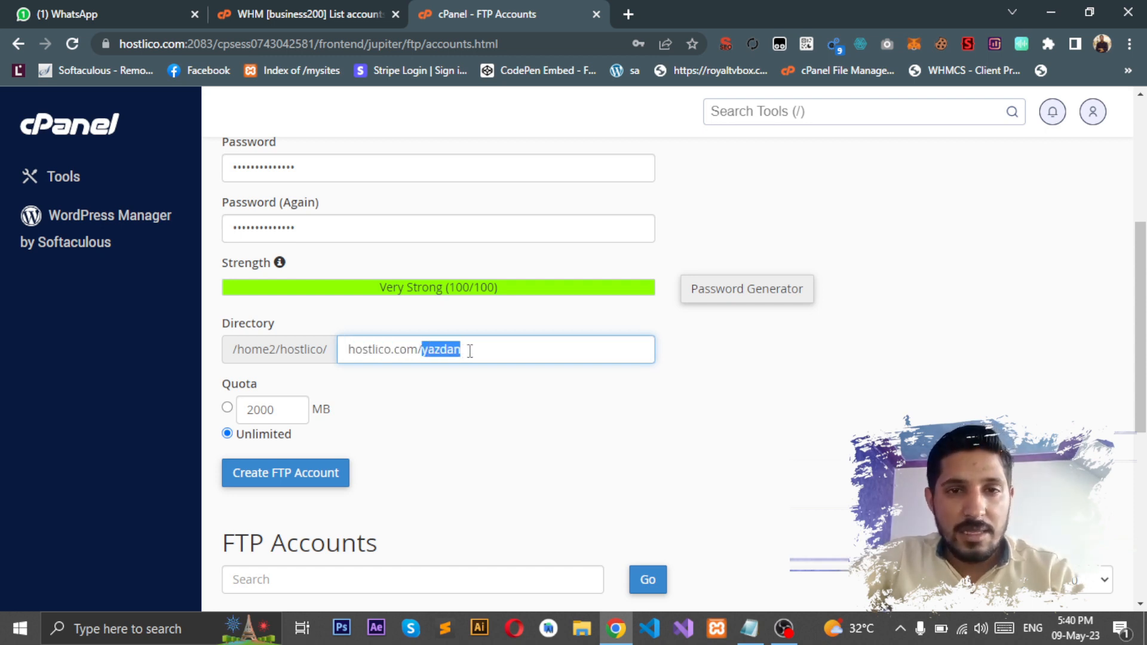
left_click(470, 352)
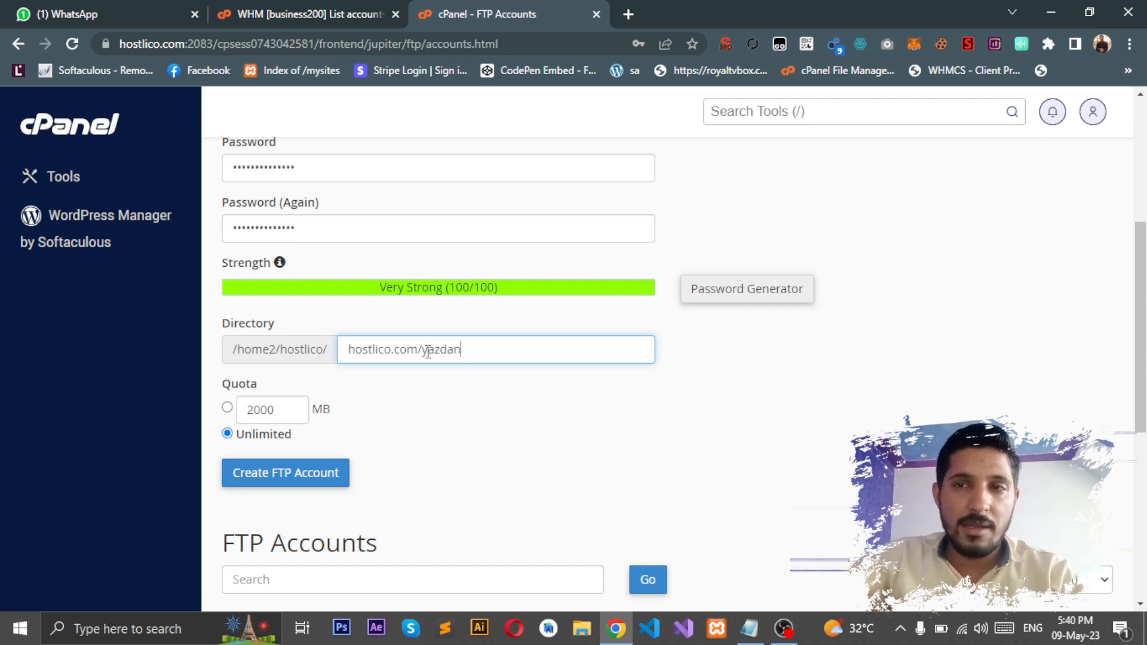
left_click_drag(428, 352, 463, 350)
left_click(469, 351)
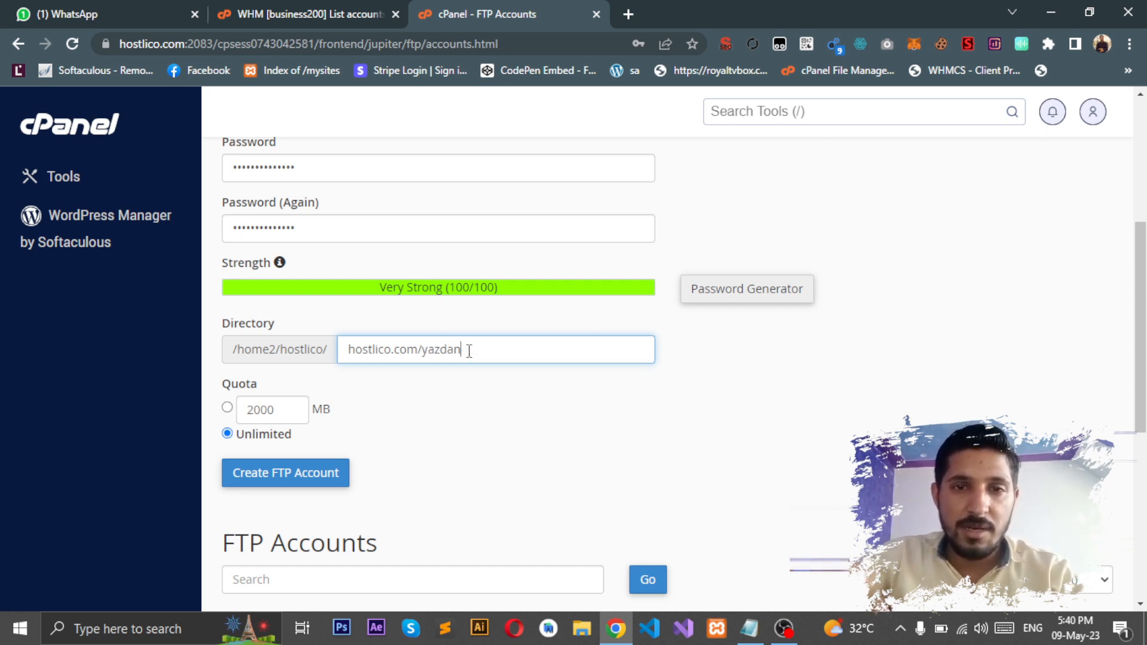
left_click(301, 481)
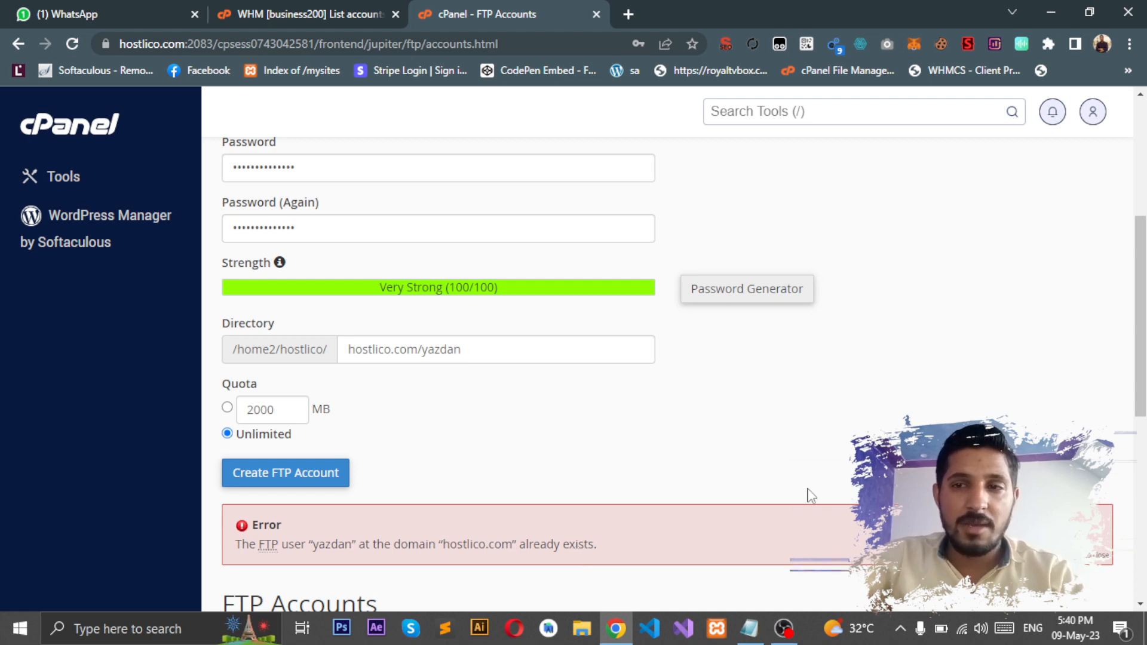
Step: Start deleting the existing yazdan FTP account along with its home directory
scroll(811, 496, "down", 7)
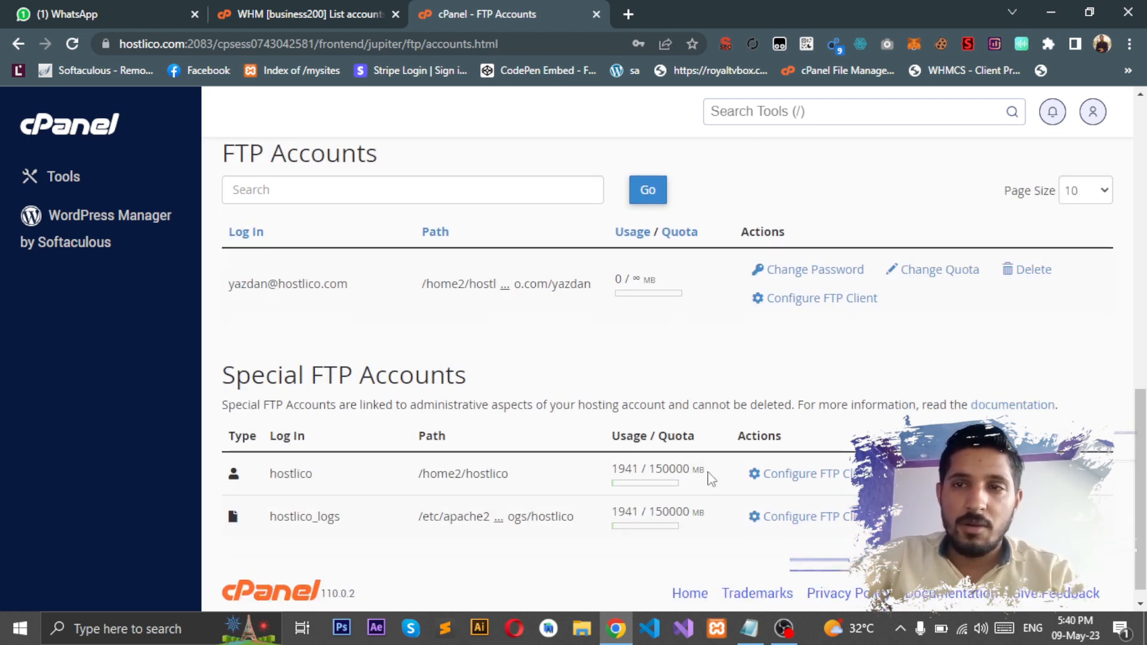
left_click(1019, 272)
left_click(251, 451)
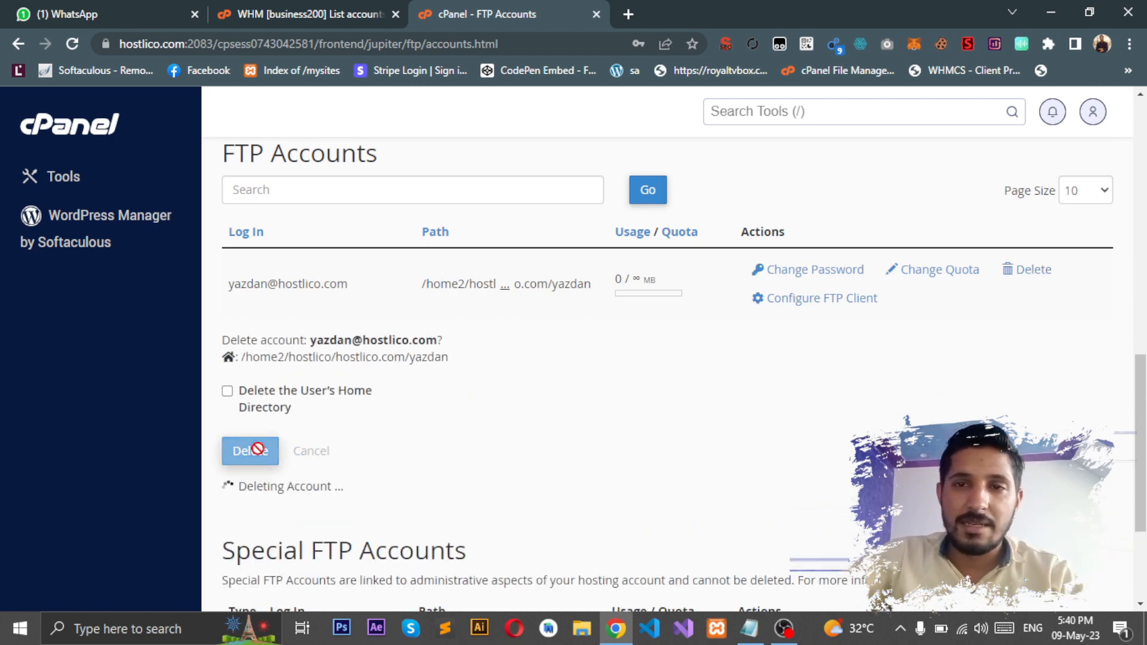
left_click(263, 395)
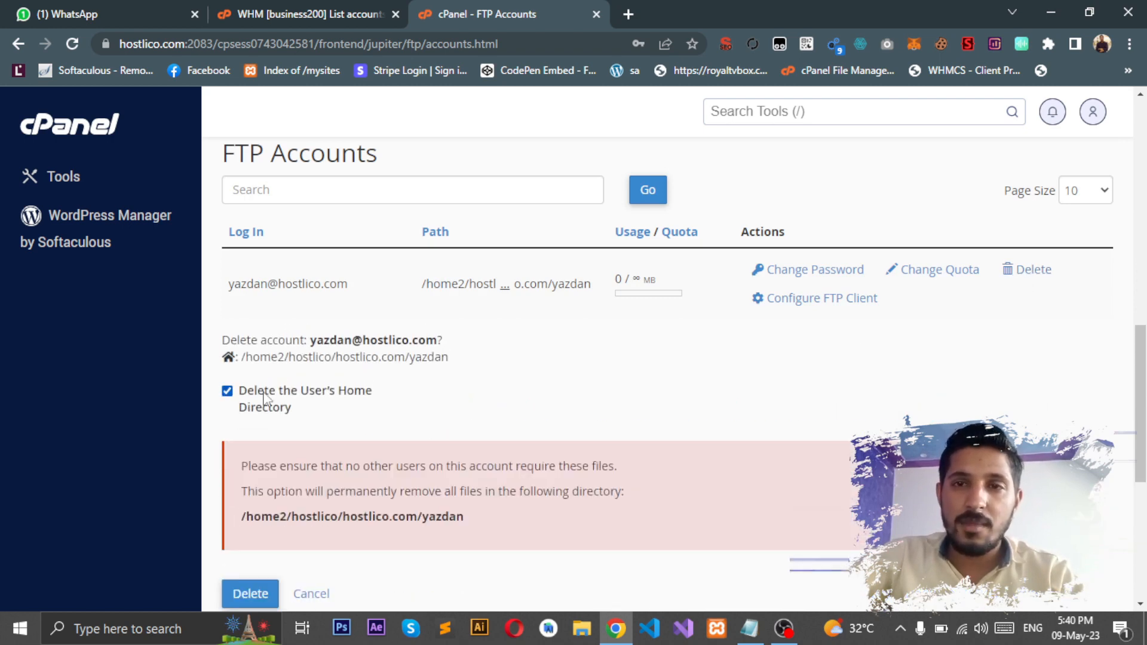
left_click(254, 595)
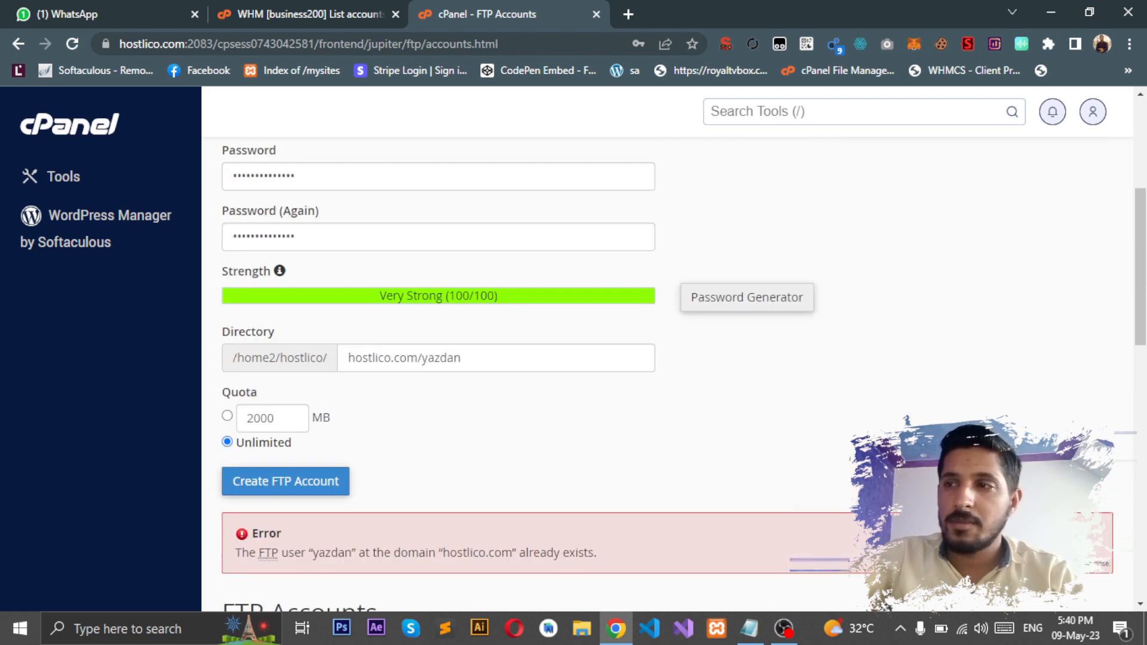
Step: Dismiss the account-does-not-exist error, cancel the deletion, and return to the Add FTP Account form
left_click_drag(1141, 460, 1141, 478)
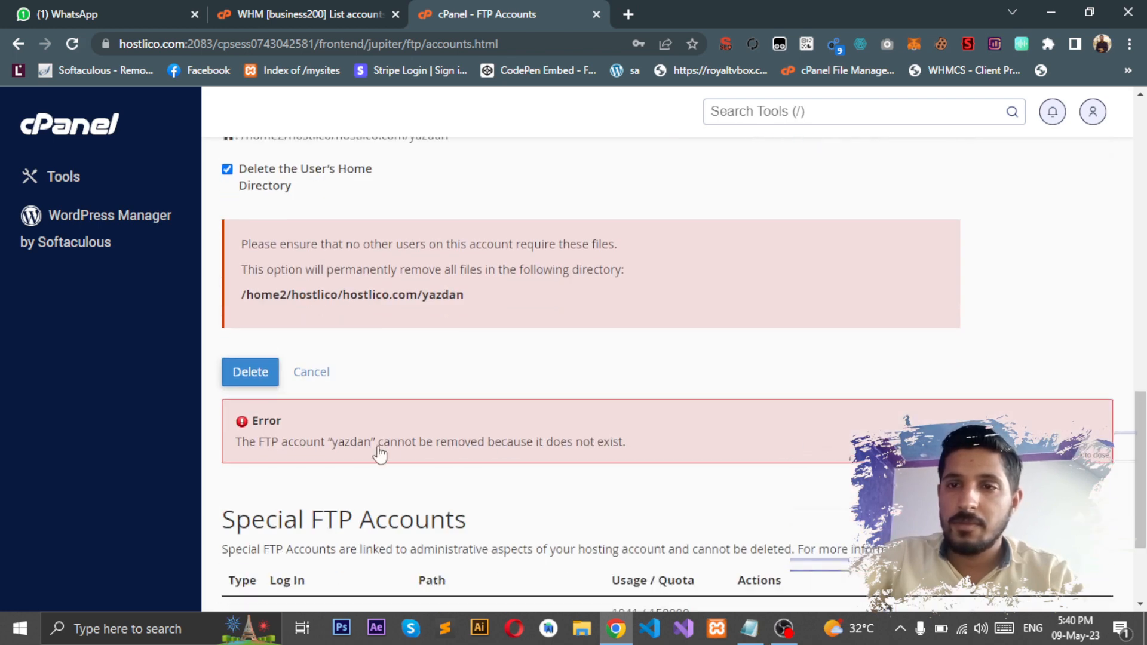
left_click(372, 446)
triple_click(372, 445)
left_click(469, 435)
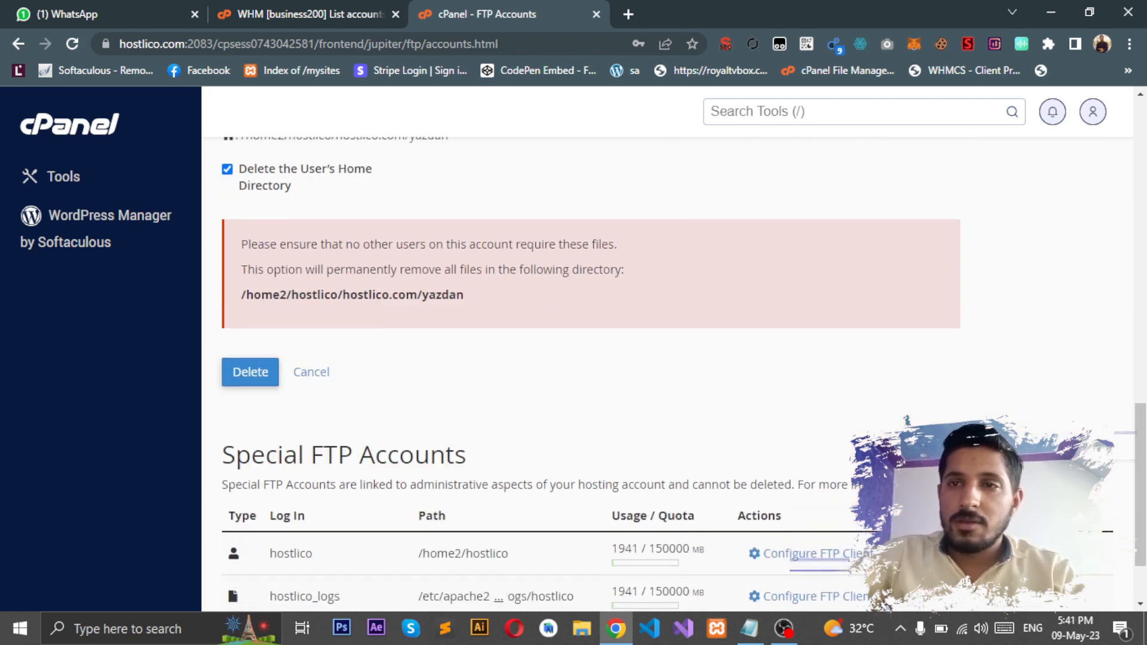
left_click_drag(1141, 484, 1141, 416)
left_click(311, 592)
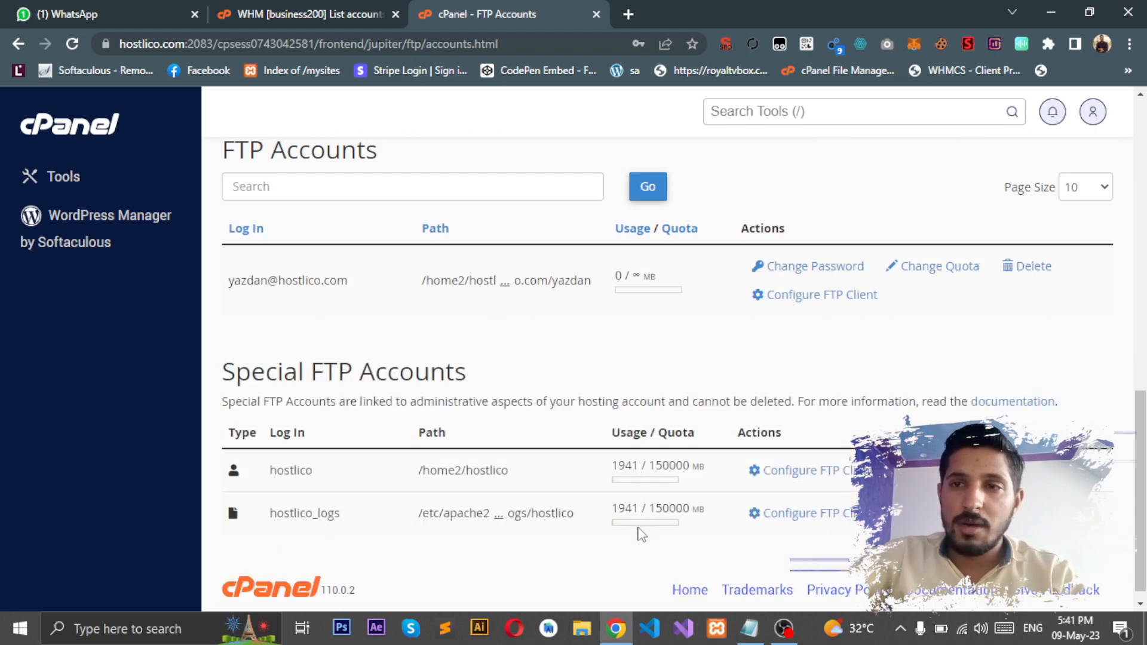
scroll(1118, 338, "up", 8)
scroll(1050, 313, "up", 3)
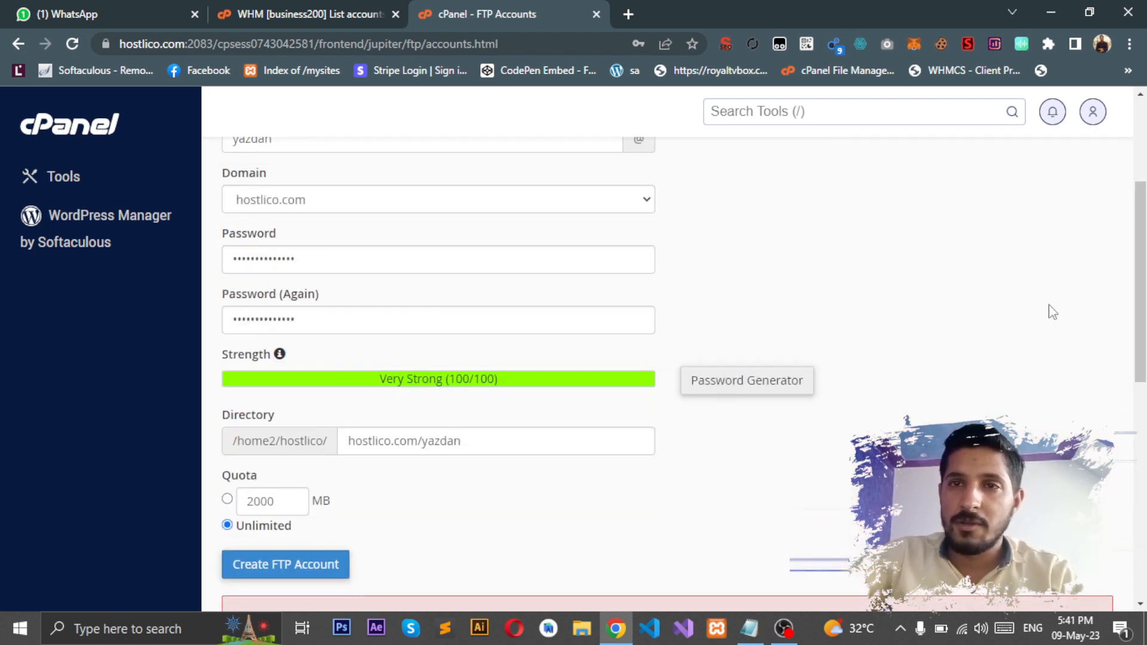
scroll(505, 290, "up", 2)
Step: Reload the FTP Accounts page and enter haider as the new login
left_click(71, 43)
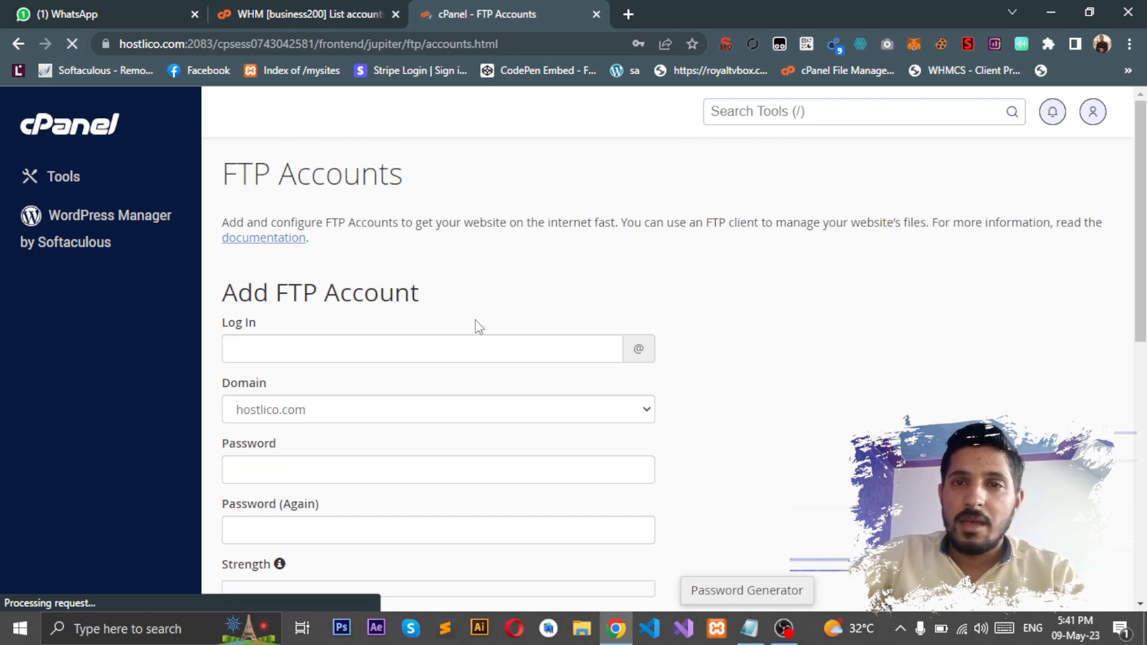
left_click(455, 337)
type("haider")
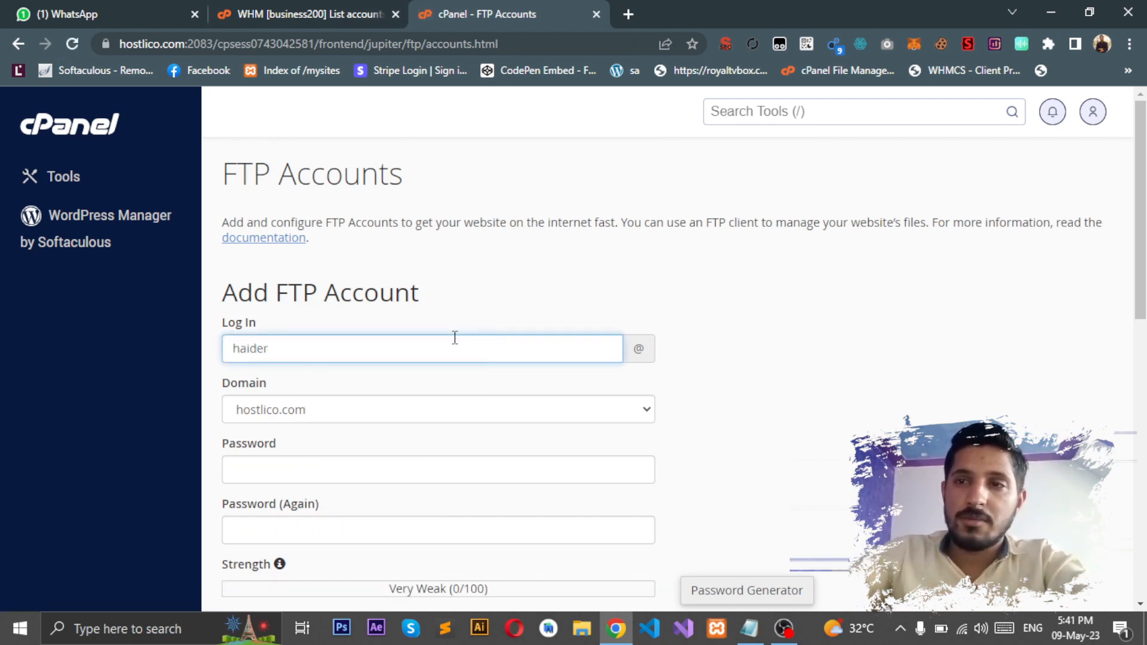
left_click(890, 358)
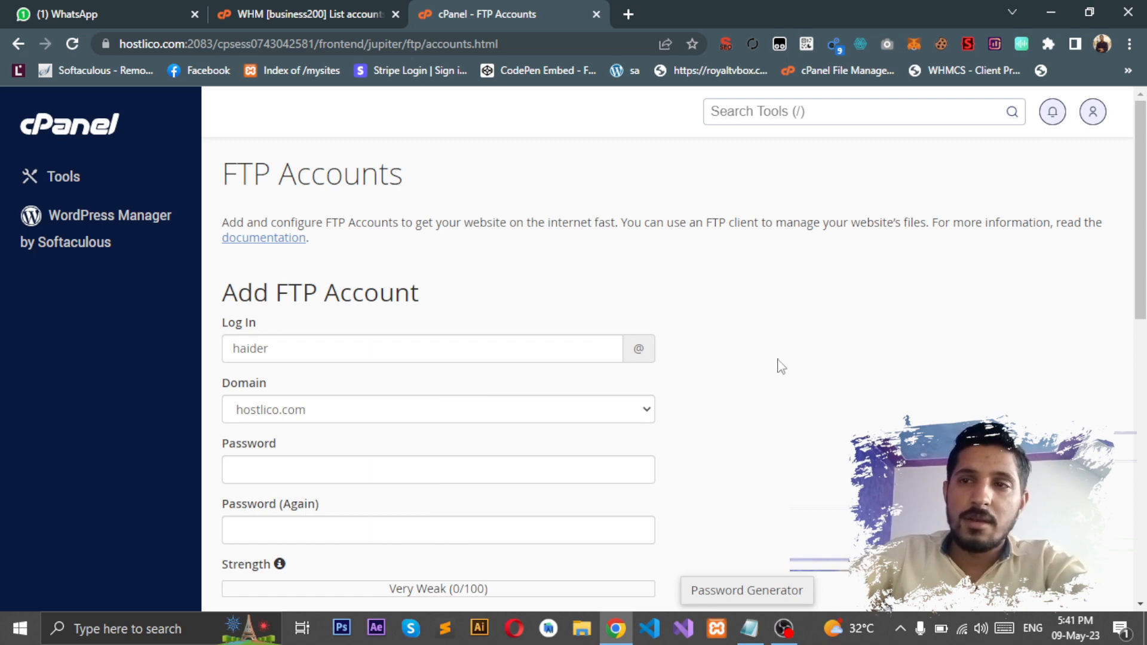
Step: Enter a short trial password in both fields, keeping directory hostlico.com/haider
scroll(489, 318, "down", 3)
left_click(421, 291)
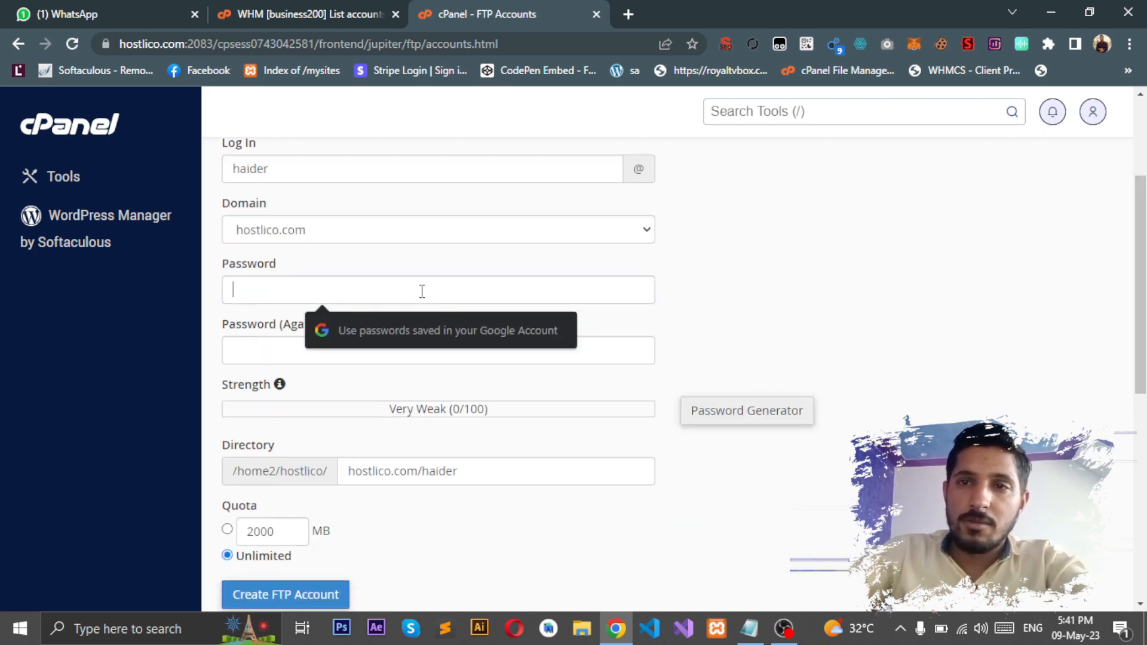
type("12345")
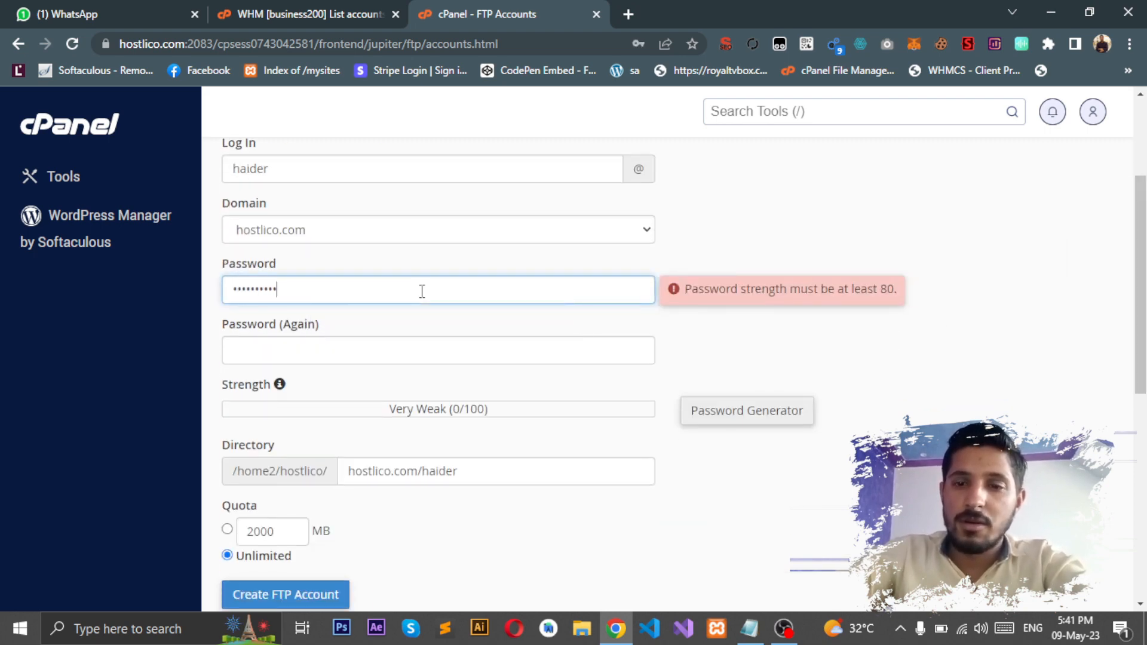
key("Tab")
type("123")
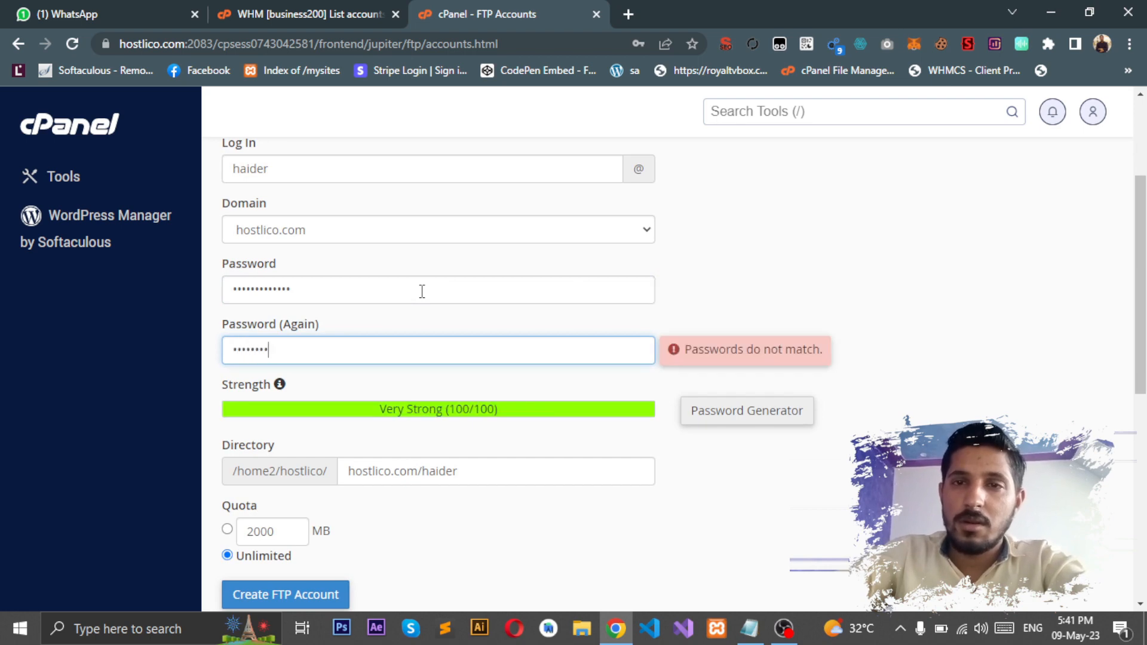
type("45")
key("Tab")
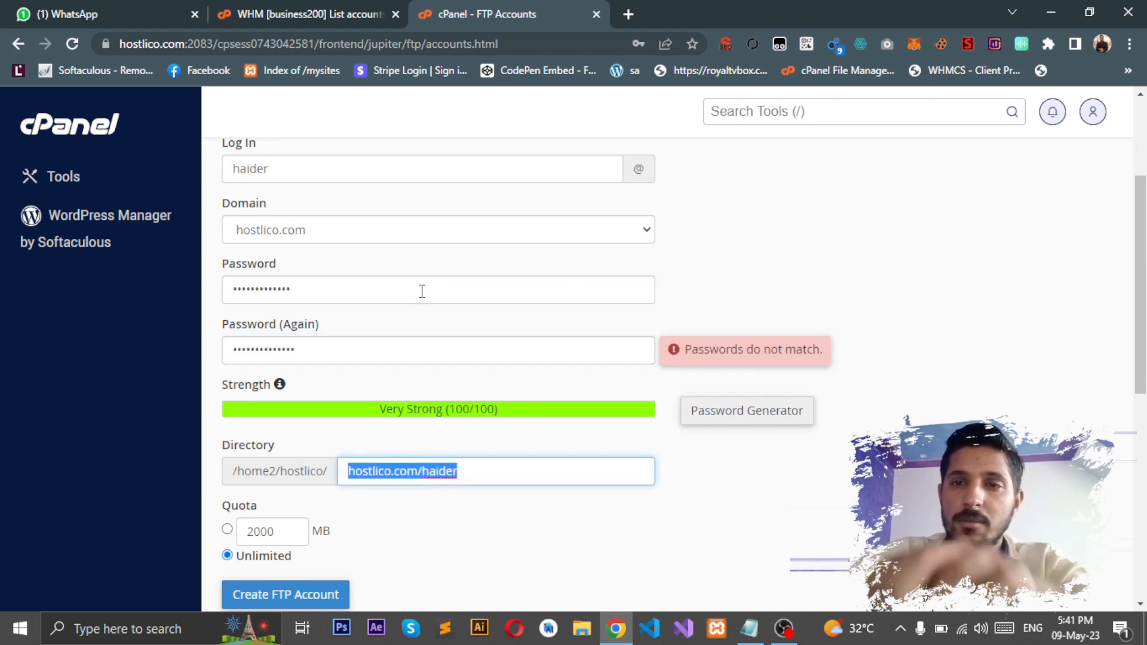
left_click(438, 500)
scroll(672, 417, "down", 2)
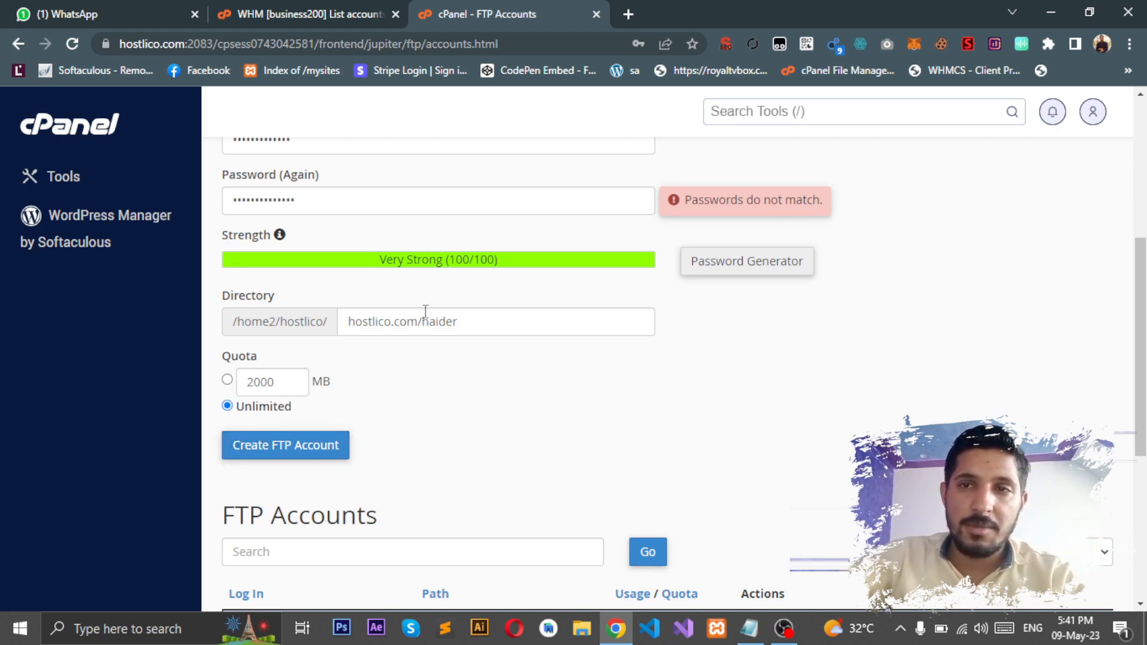
left_click_drag(419, 320, 474, 323)
triple_click(474, 323)
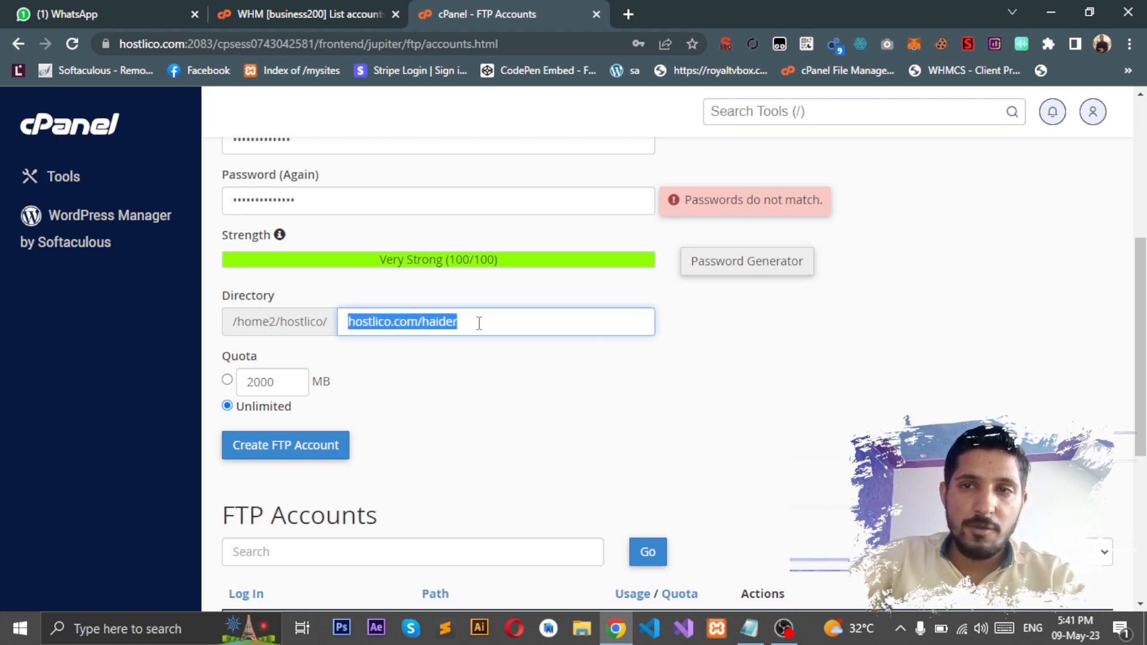
left_click(496, 324)
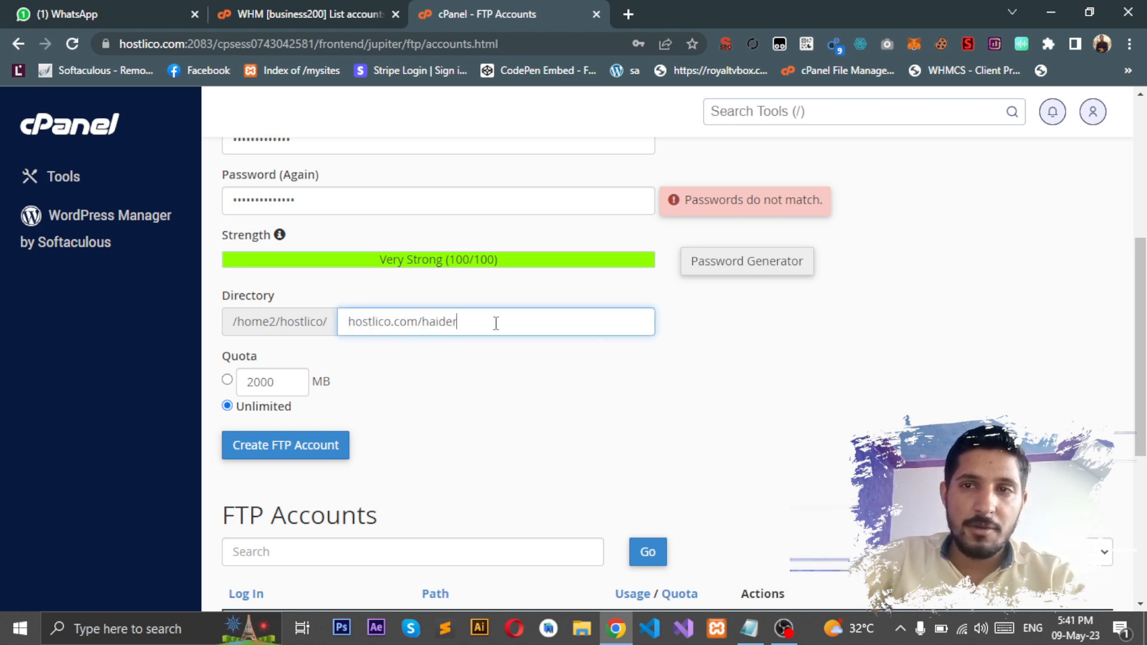
left_click(460, 427)
Step: Replace it with a matching very strong password, scoring 100/100
scroll(691, 305, "up", 1)
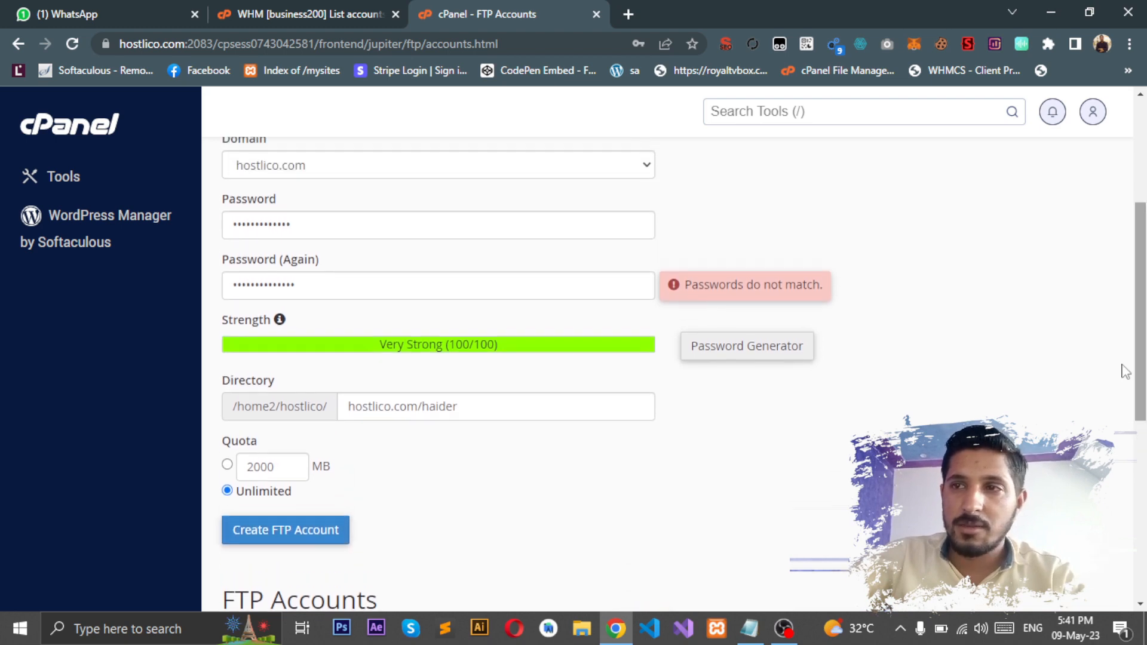
left_click(451, 236)
double_click(452, 234)
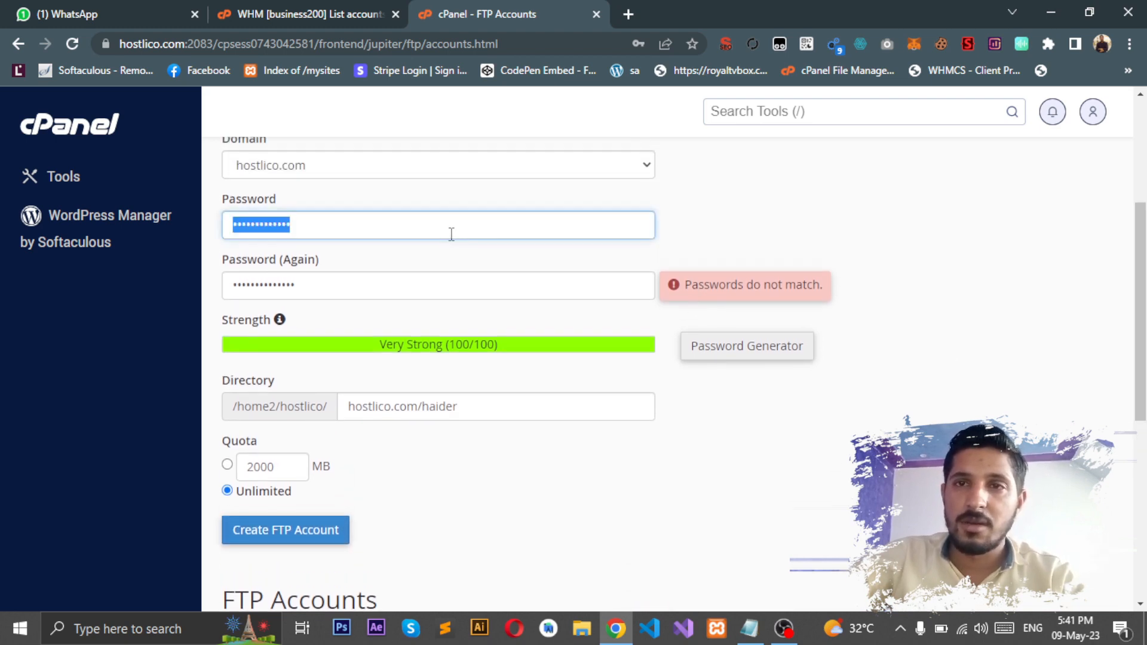
key("BackSpace")
type("•••••••••")
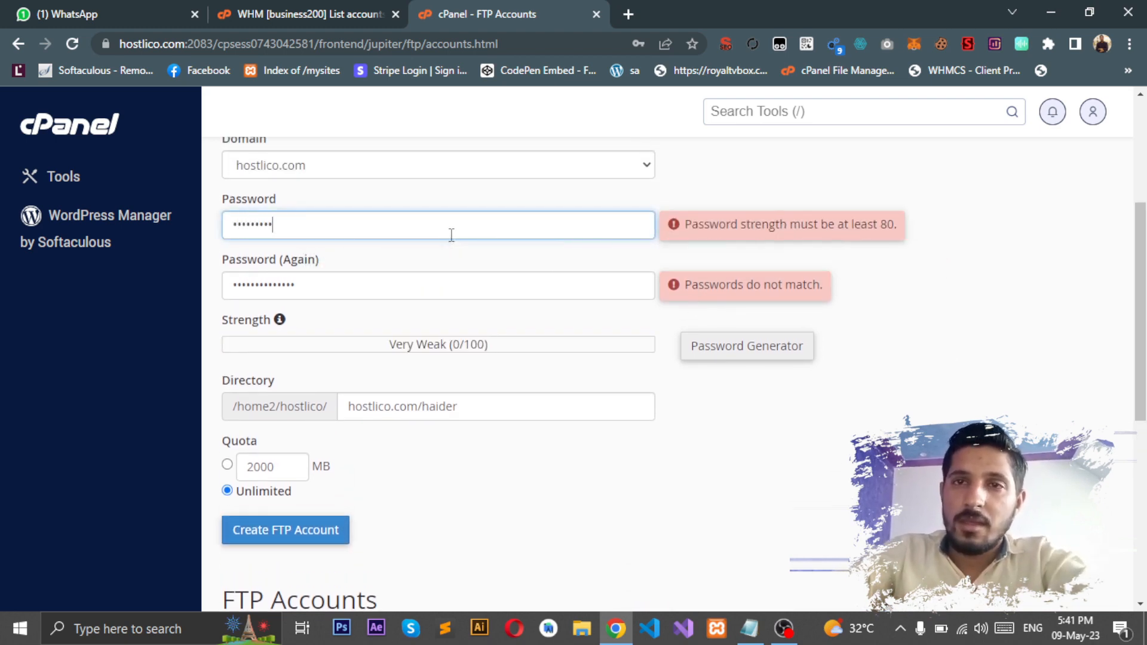
type("••••")
key("Tab")
type("•••••")
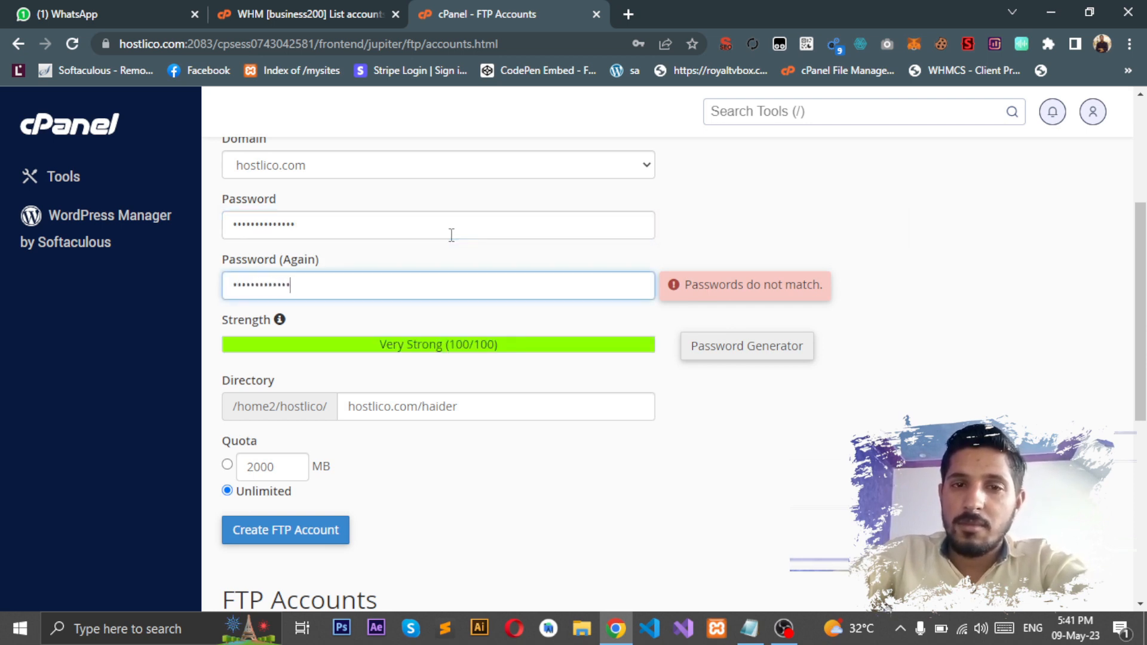
type("•")
key("Tab")
left_click(499, 461)
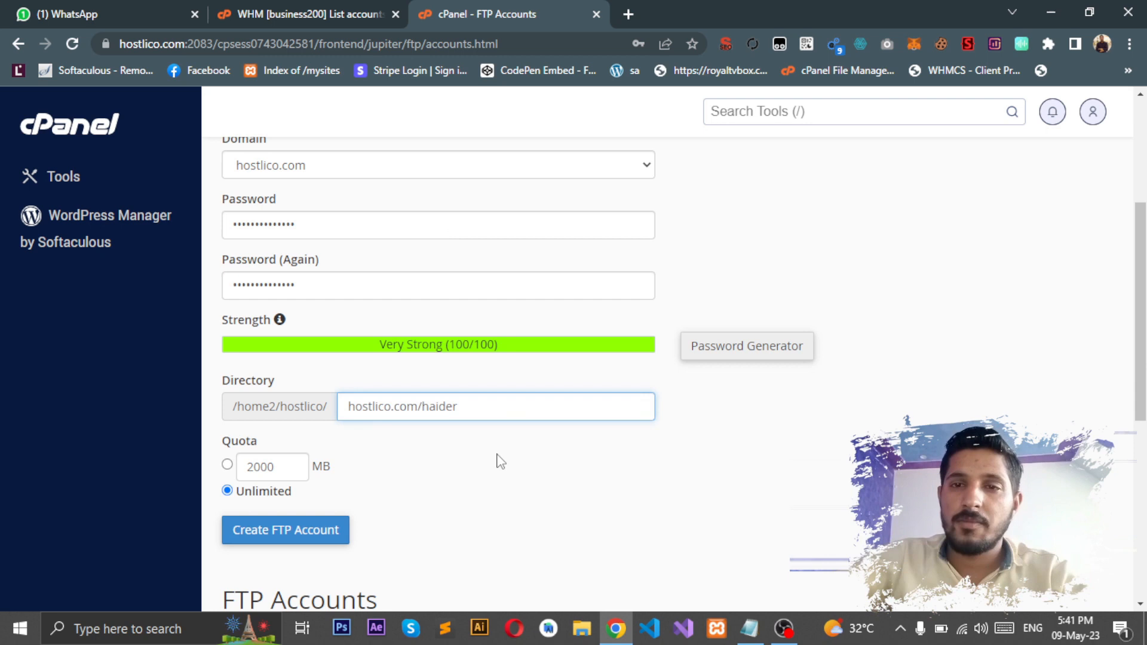
left_click(293, 532)
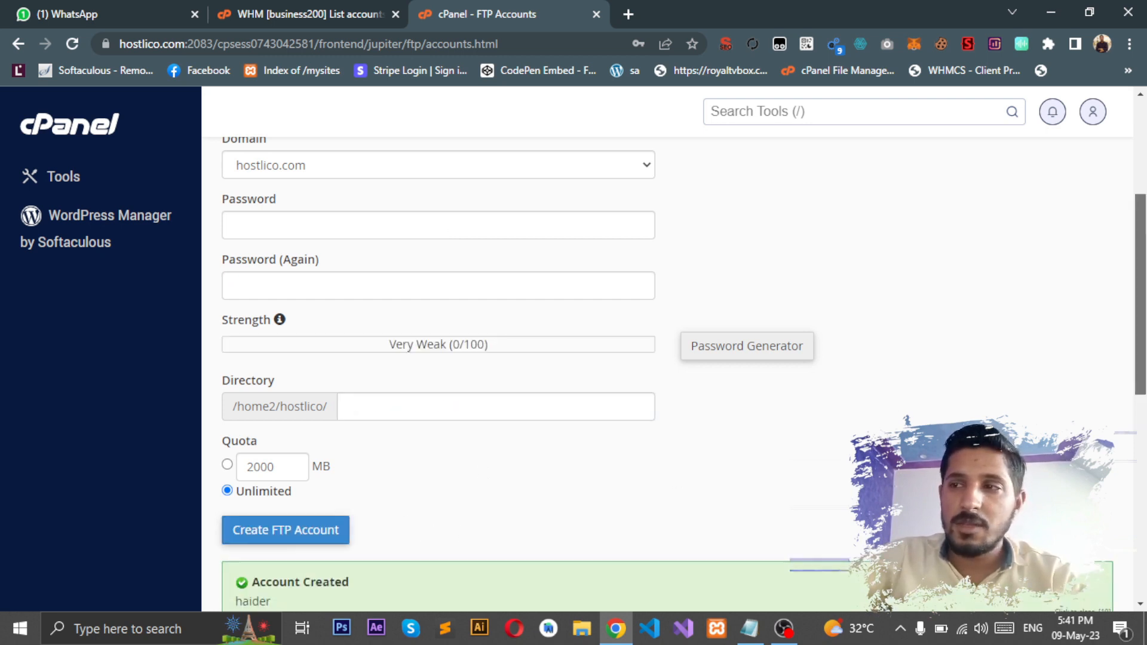
scroll(381, 418, "down", 4)
triple_click(276, 345)
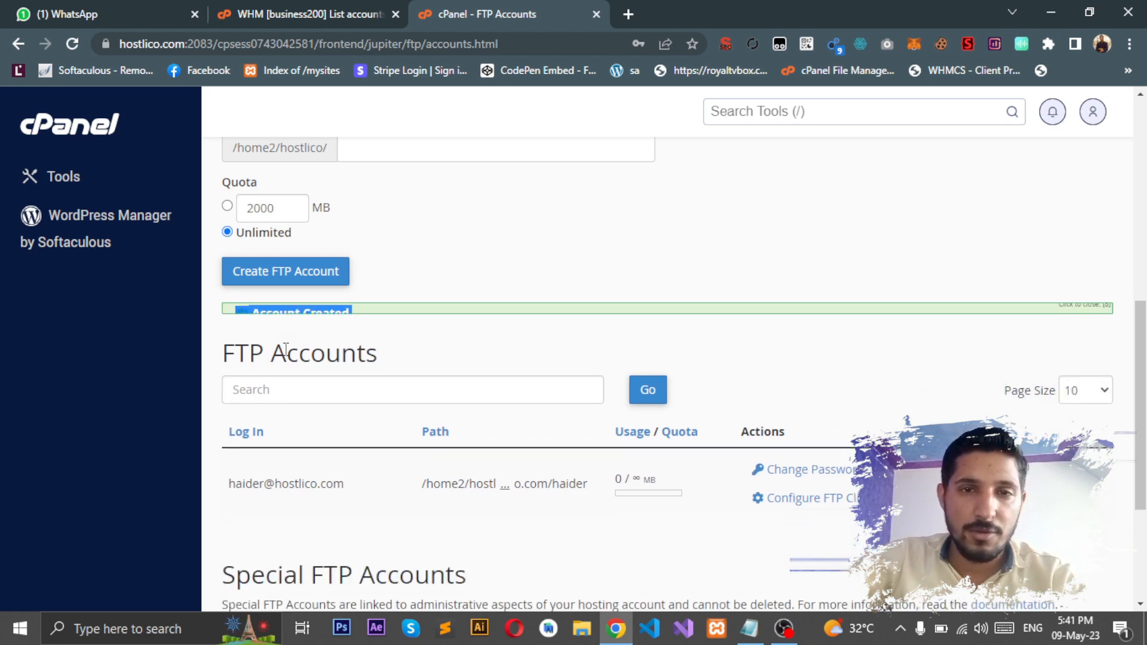
triple_click(287, 476)
left_click(334, 498)
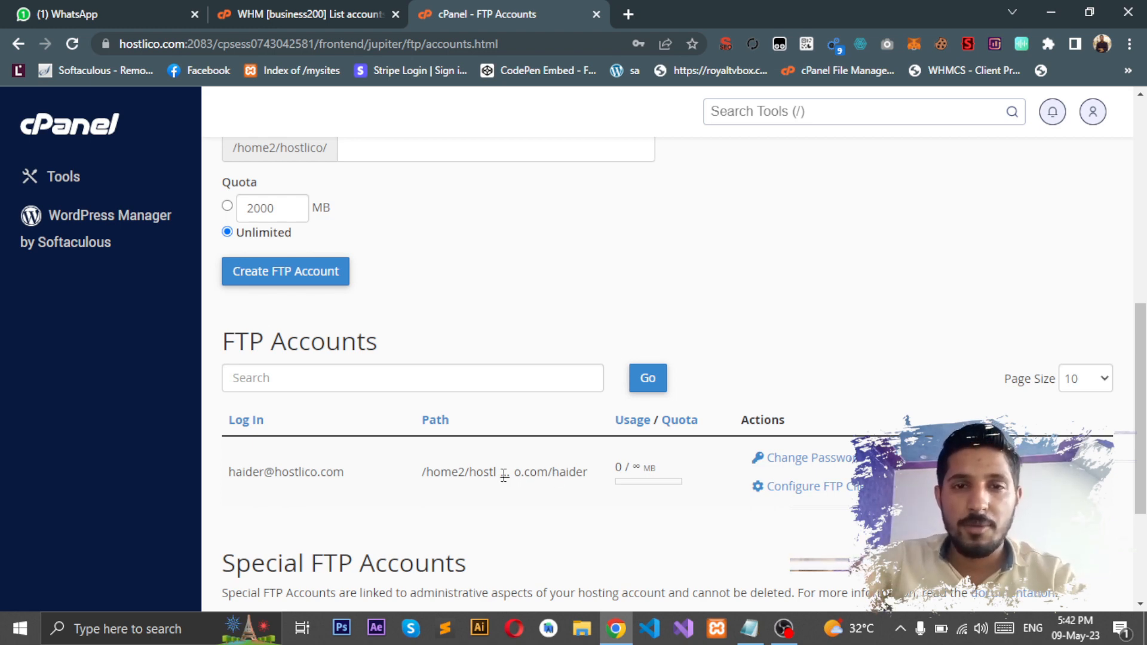
Step: Reveal haider's full home path /home2/hostlico/hostlico.com/haider in the accounts table
left_click(504, 473)
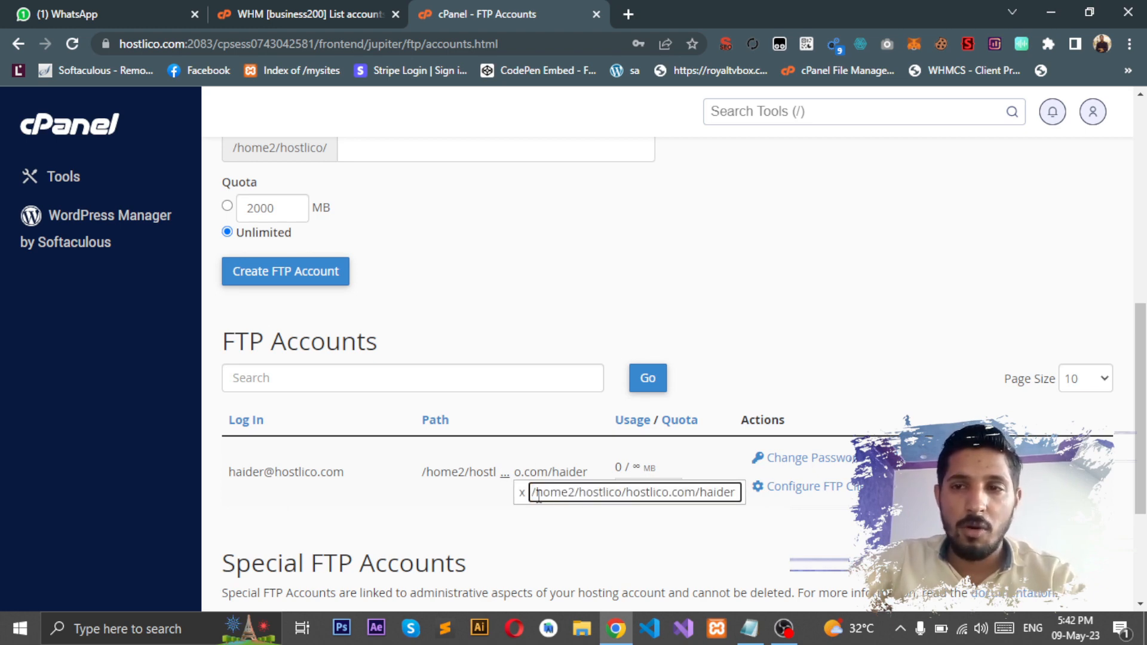
triple_click(579, 495)
left_click(580, 494)
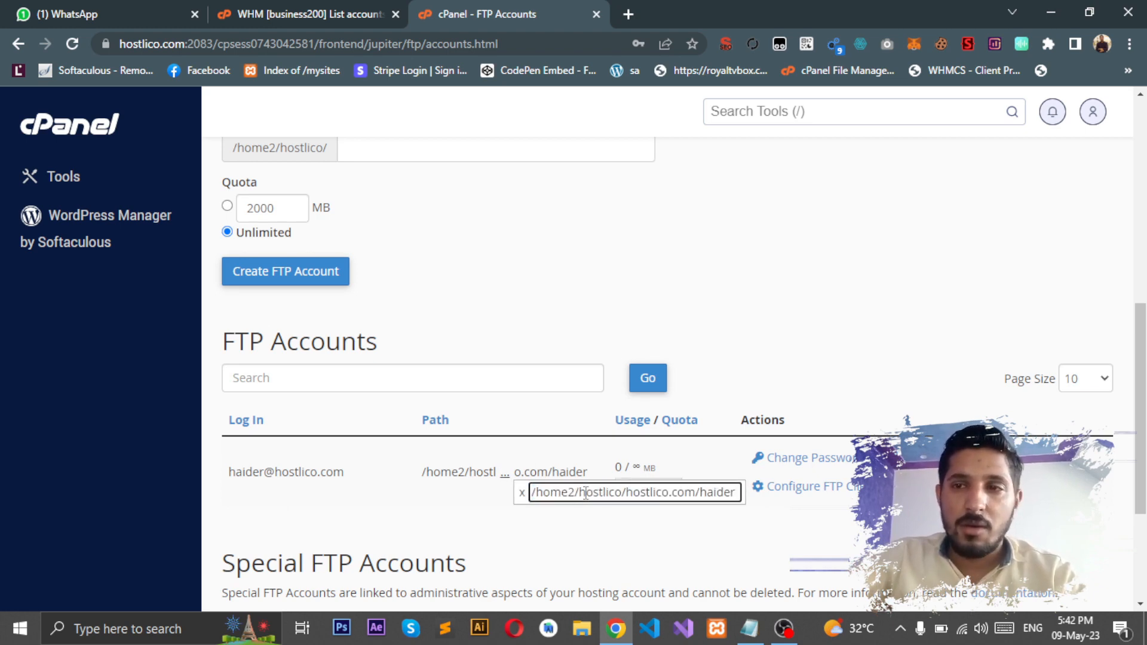
triple_click(585, 495)
left_click_drag(626, 495, 688, 495)
triple_click(697, 495)
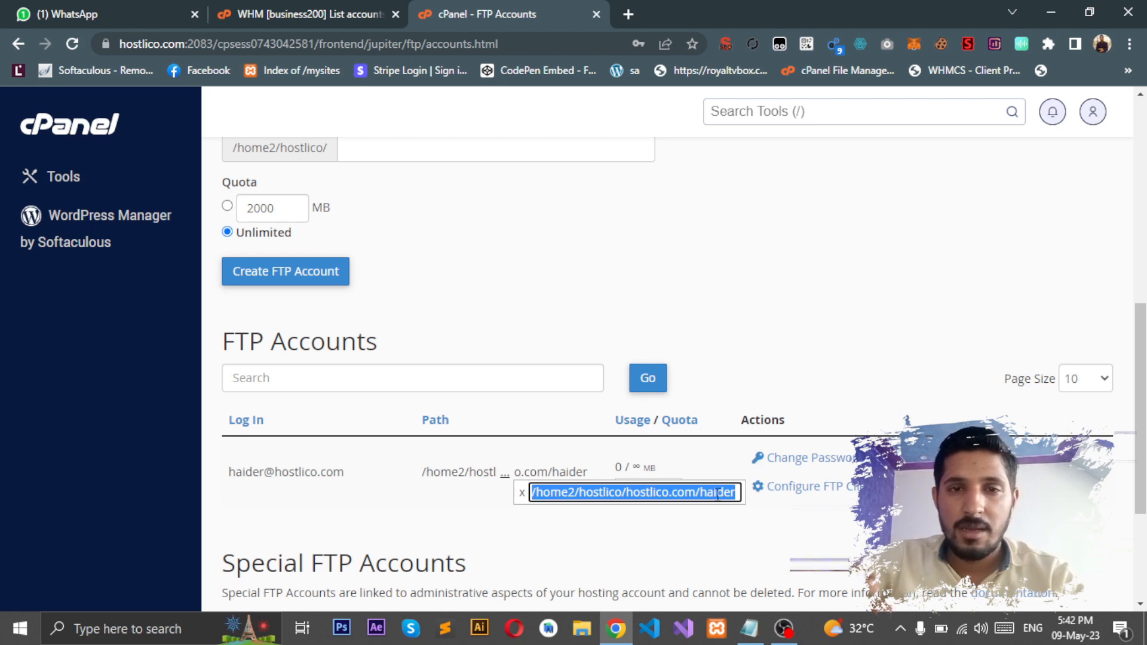
left_click(728, 344)
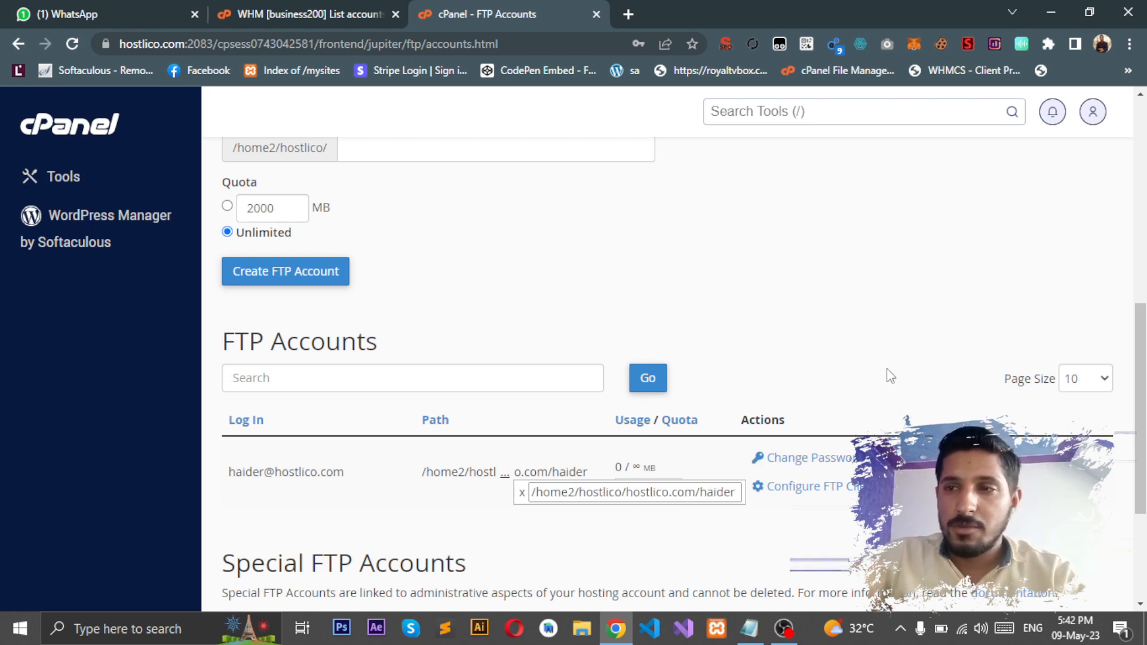
scroll(891, 375, "up", 7)
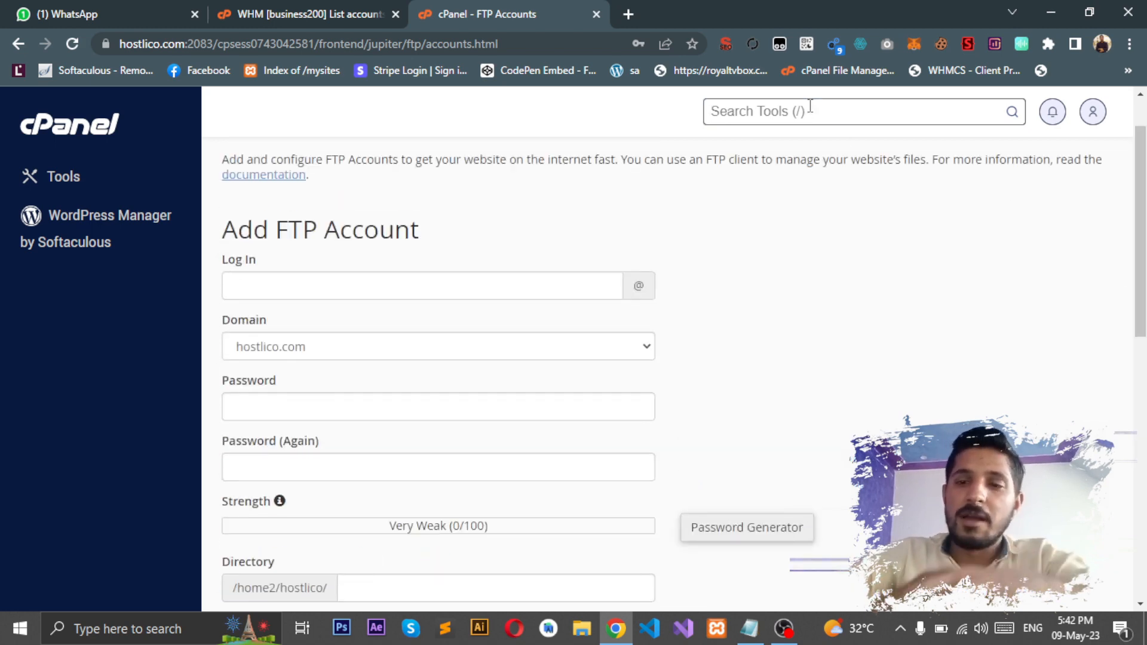
Step: Search tools for 'file mana' and open File Manager in a new tab
left_click(810, 111)
type("file mana")
left_click(761, 200)
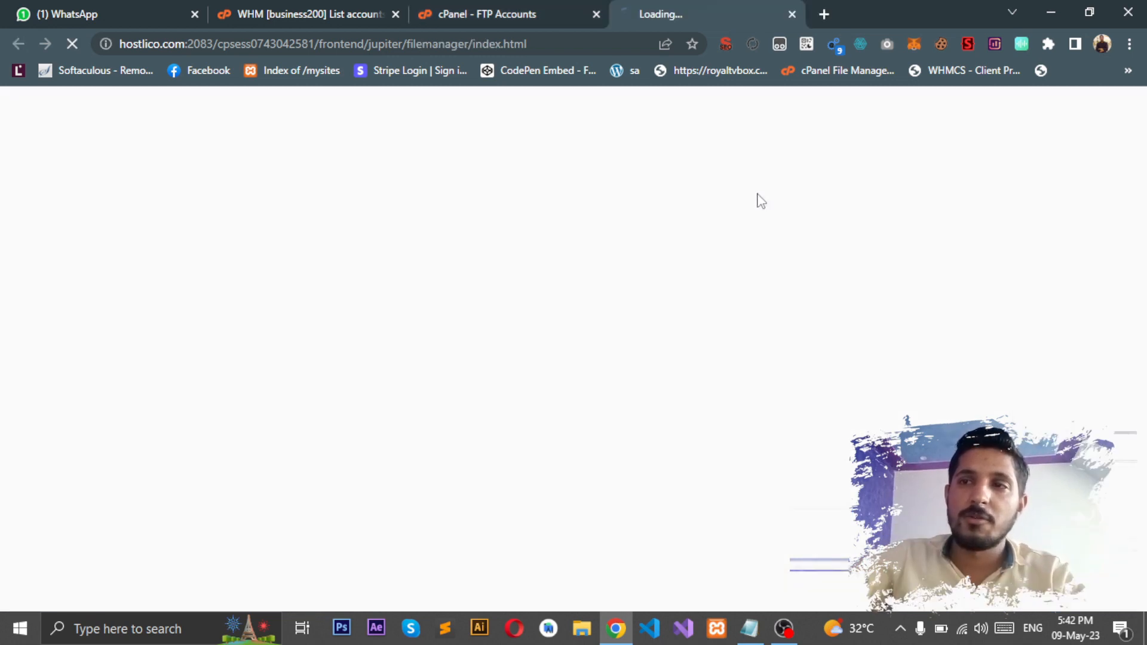
Step: Compare haider's folder path on FTP Accounts with the /home2/hostlico File Manager listing
left_click(584, 8)
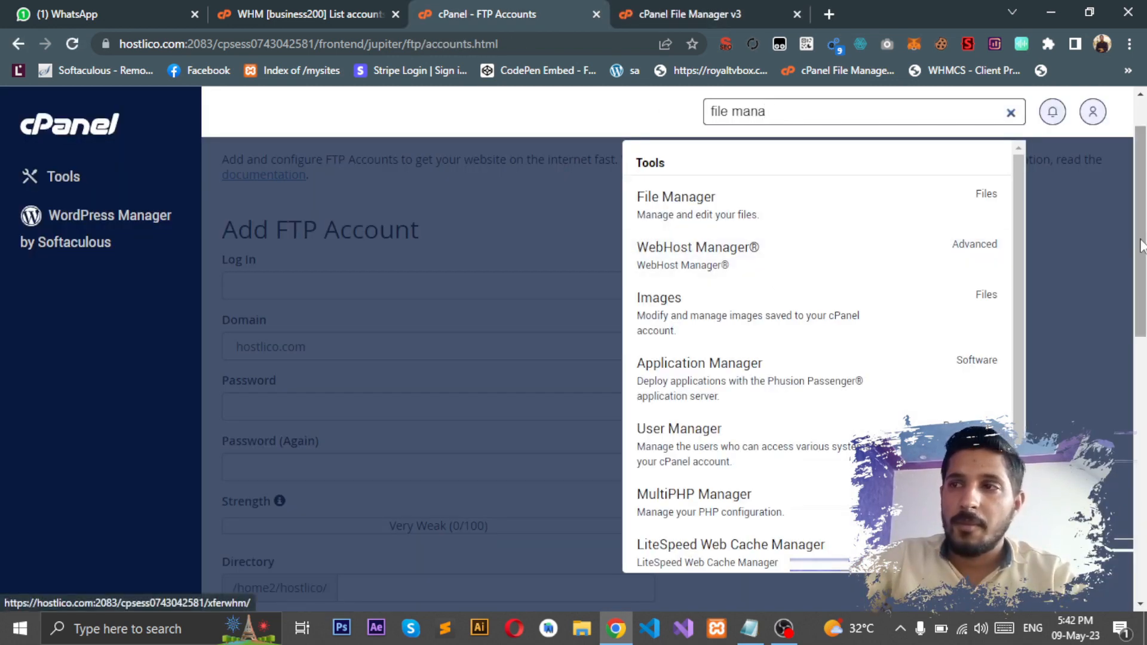
left_click_drag(1143, 247, 1143, 445)
left_click(730, 8)
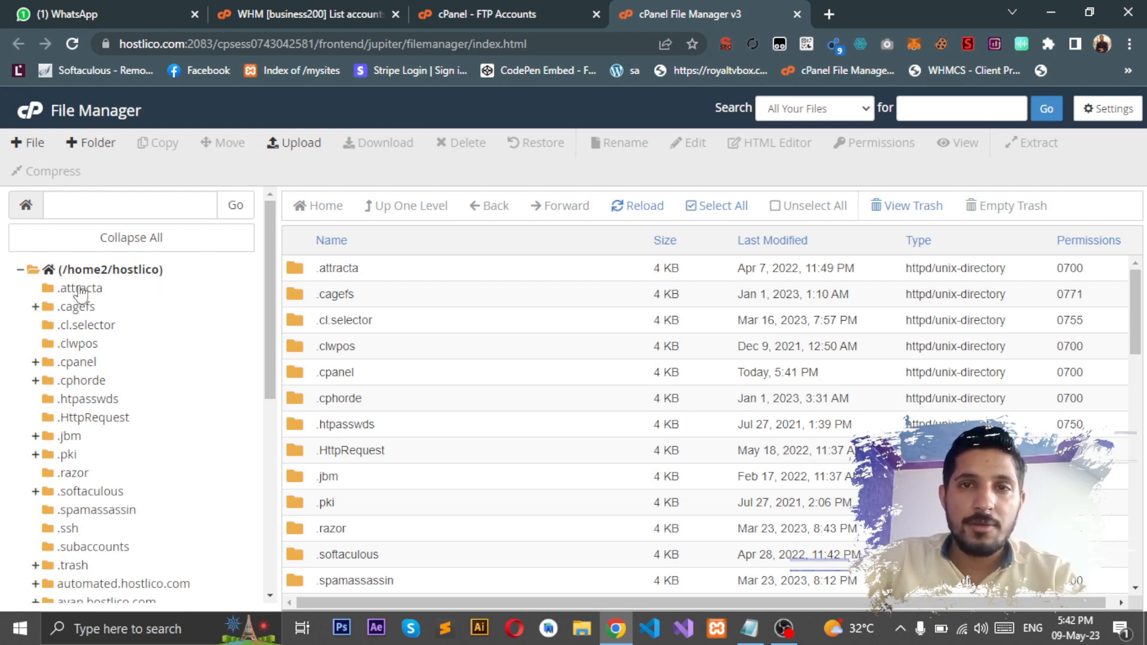
left_click(136, 272)
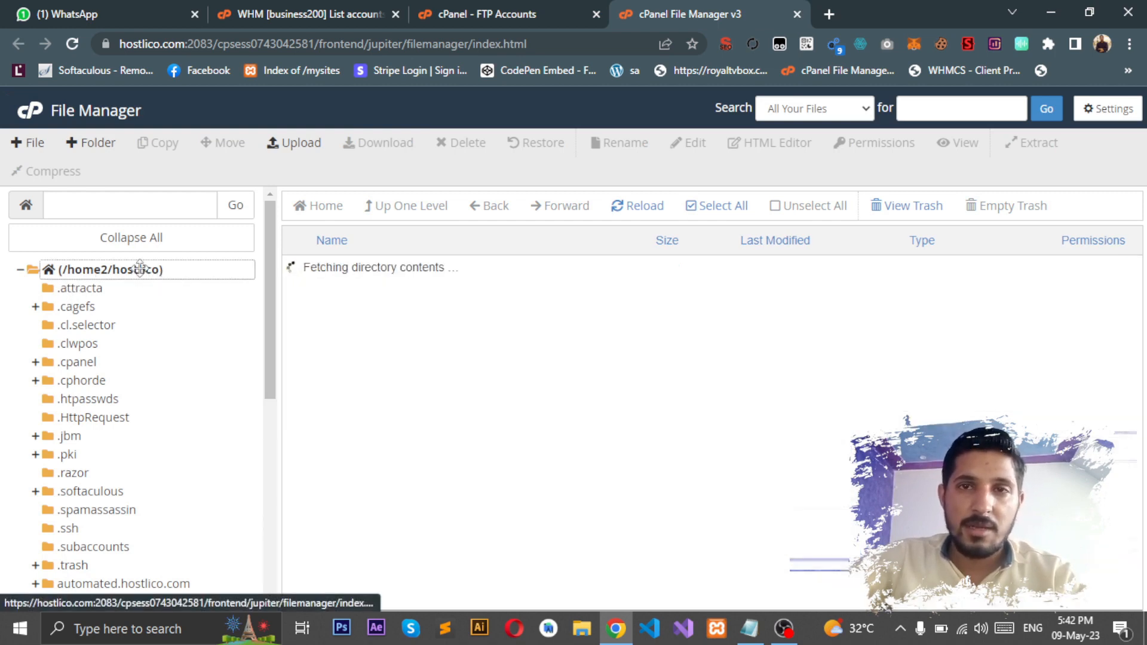
left_click(487, 14)
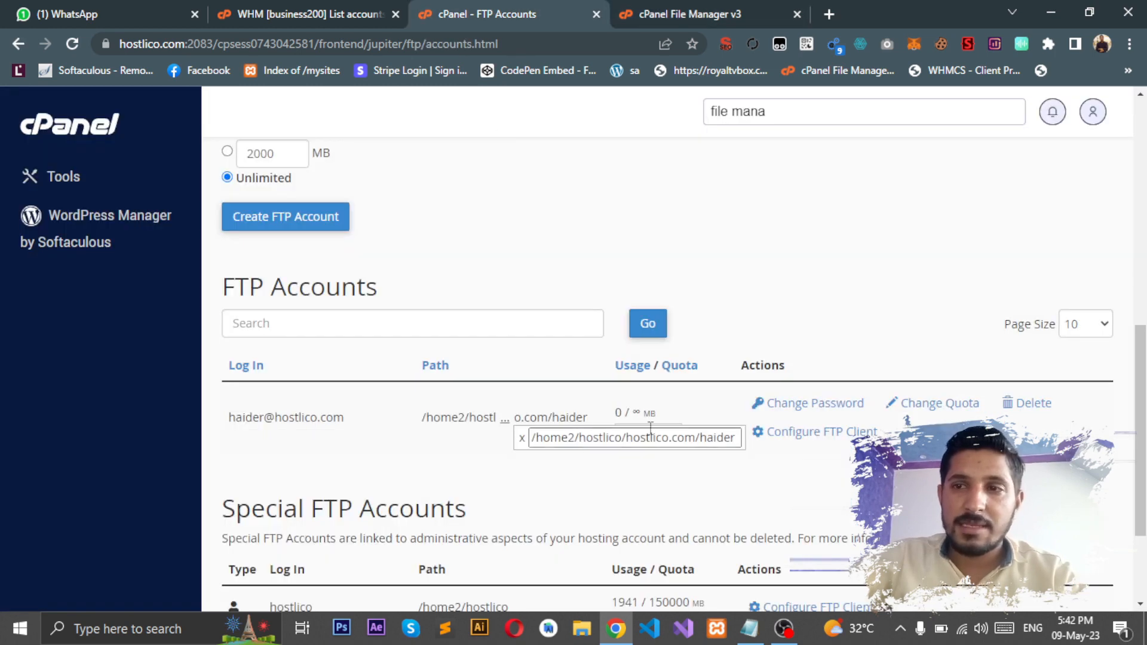
left_click_drag(627, 440, 702, 440)
left_click(686, 7)
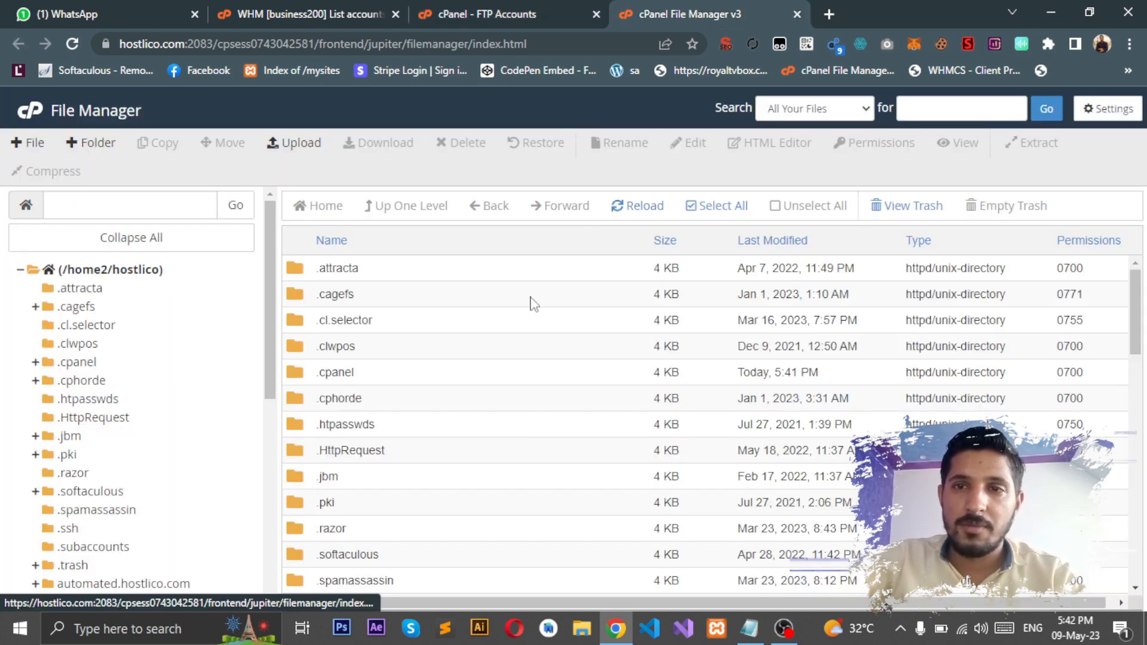
left_click_drag(274, 362, 293, 509)
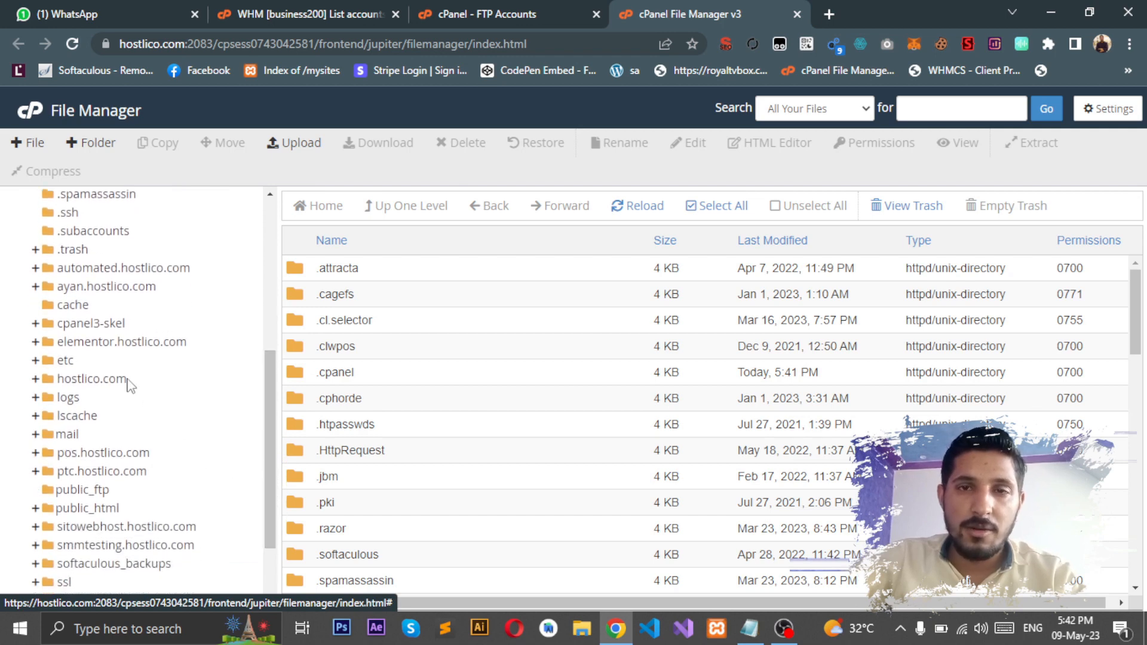
Step: Open hostlico.com, then the haider folder, which holds only a 4-byte .ftpquota file
left_click(126, 381)
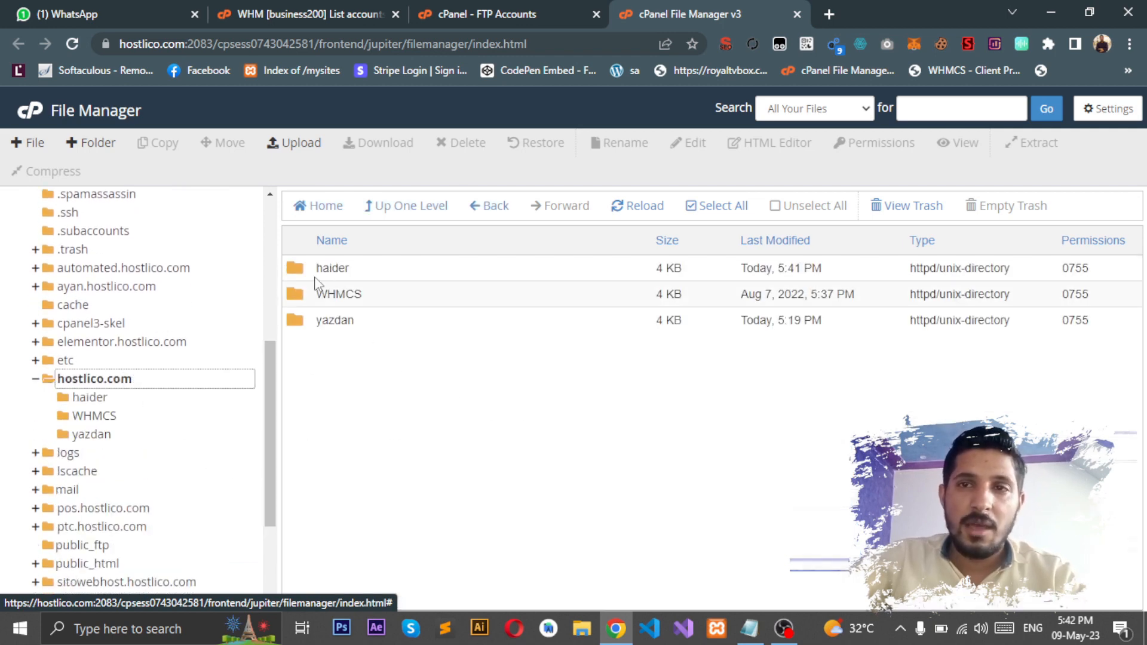
left_click(112, 399)
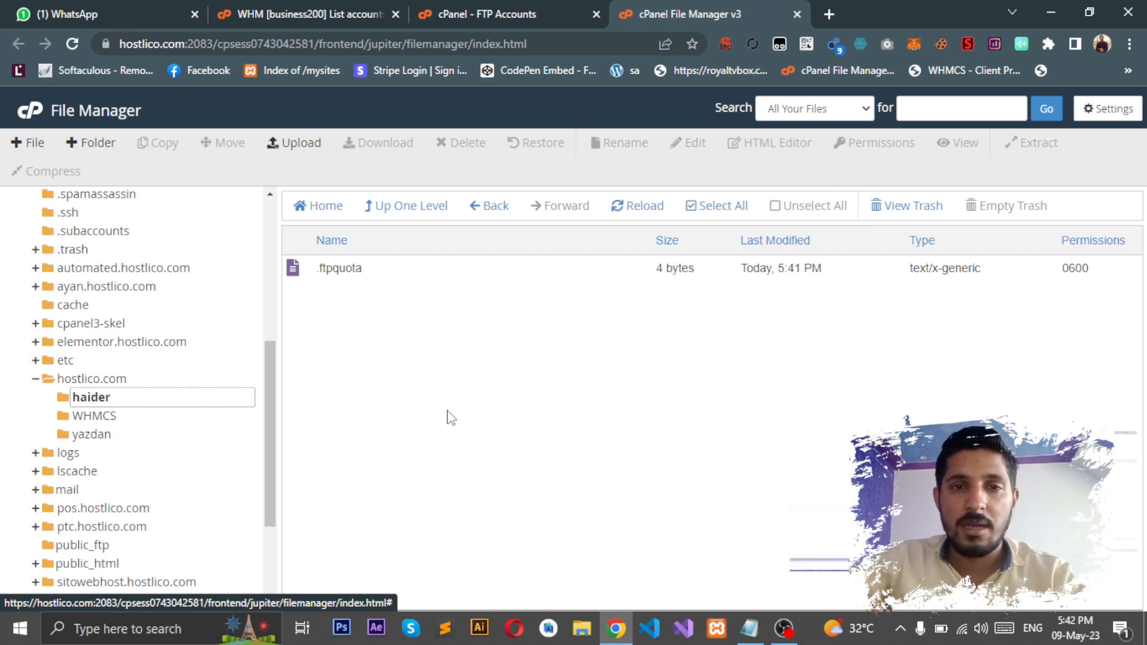
left_click(428, 407)
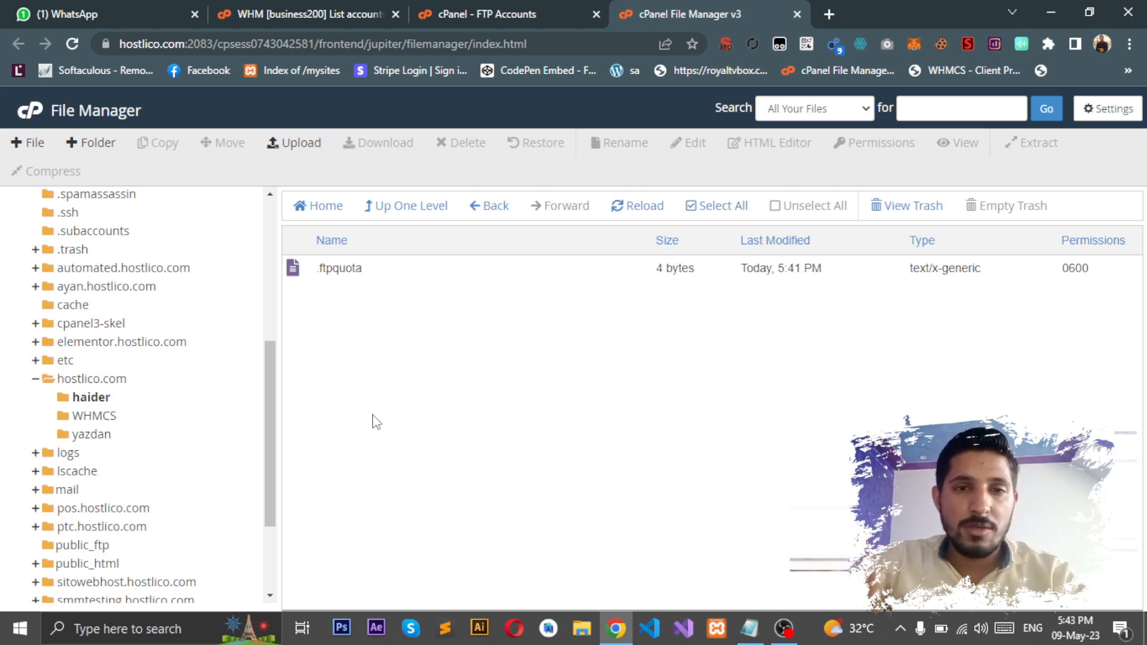
Step: Search Google for 'ftp' in a new browser tab
left_click(827, 12)
type("ftp")
key("Delete")
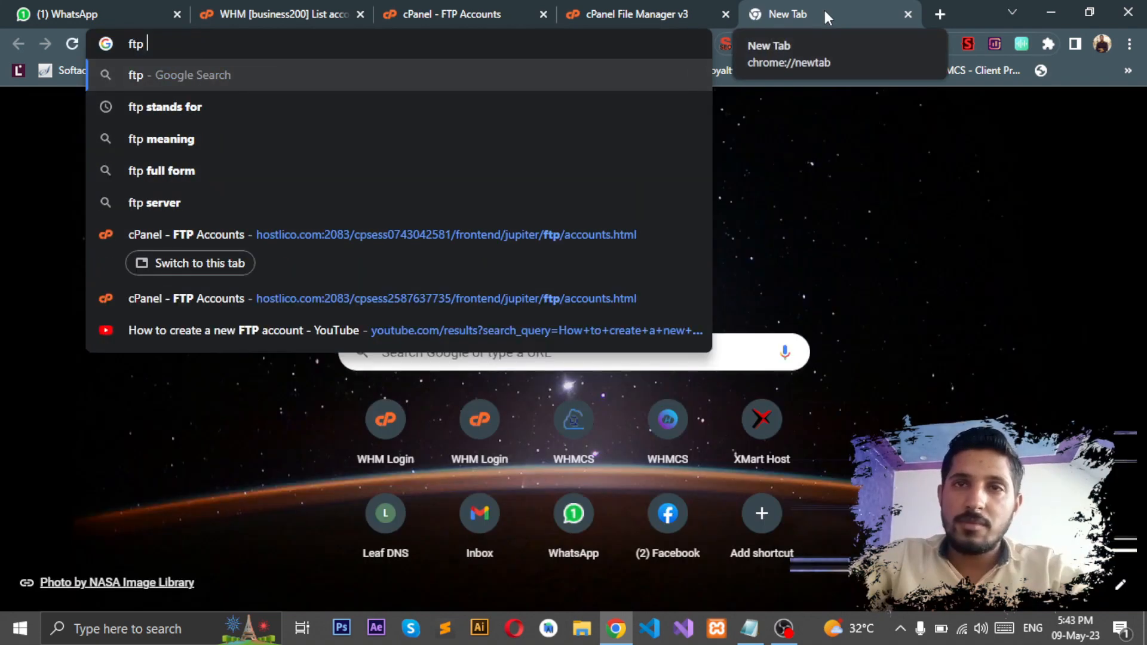
key("Return")
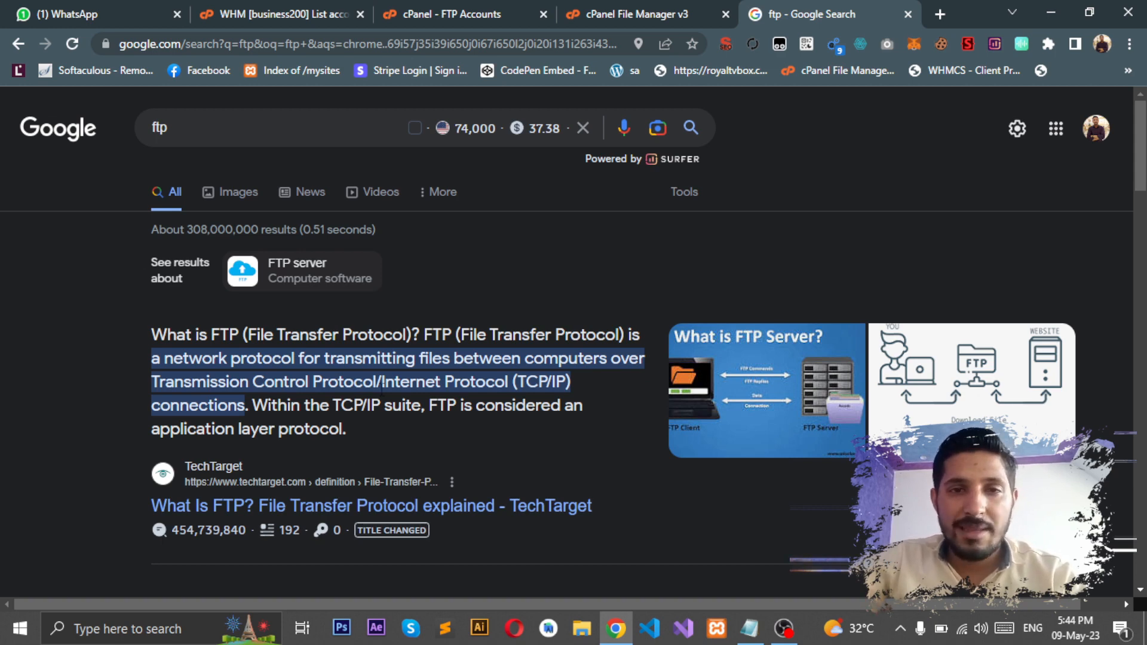
Step: Close the ftp results and search the Start menu for 'file' to find FileZilla
left_click(907, 13)
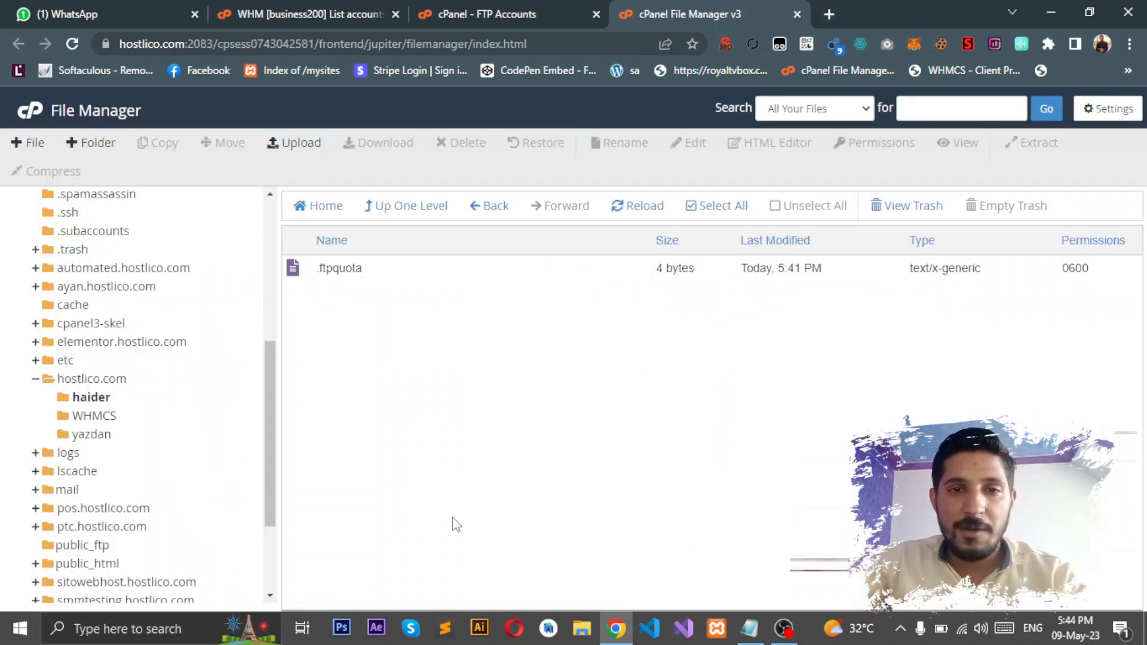
key("super")
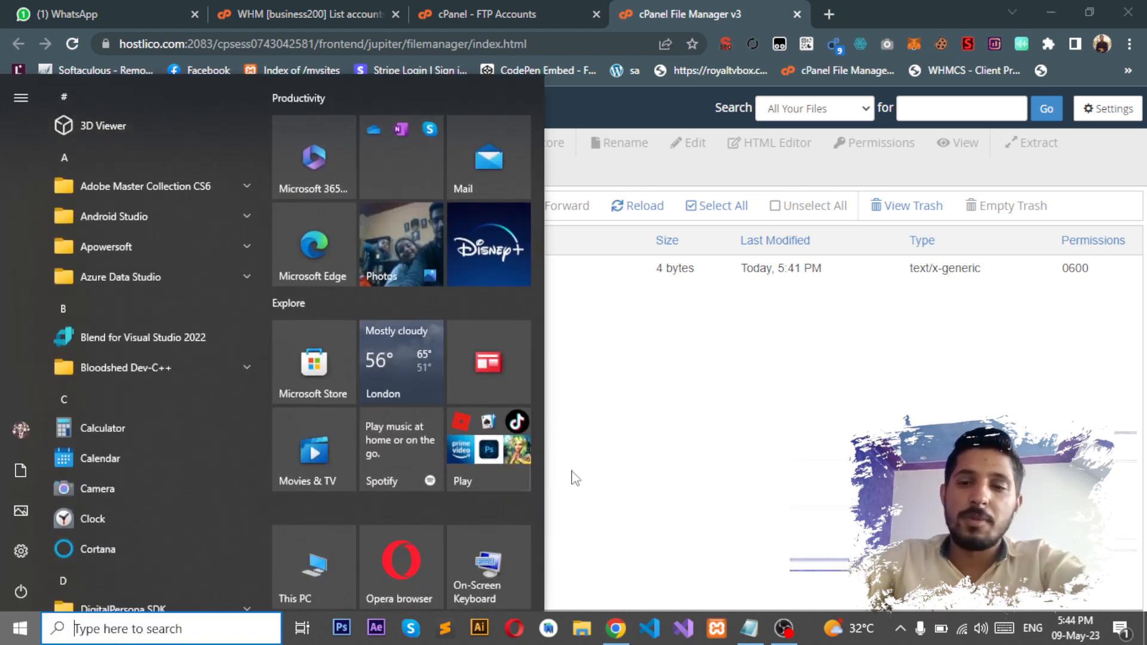
type("file")
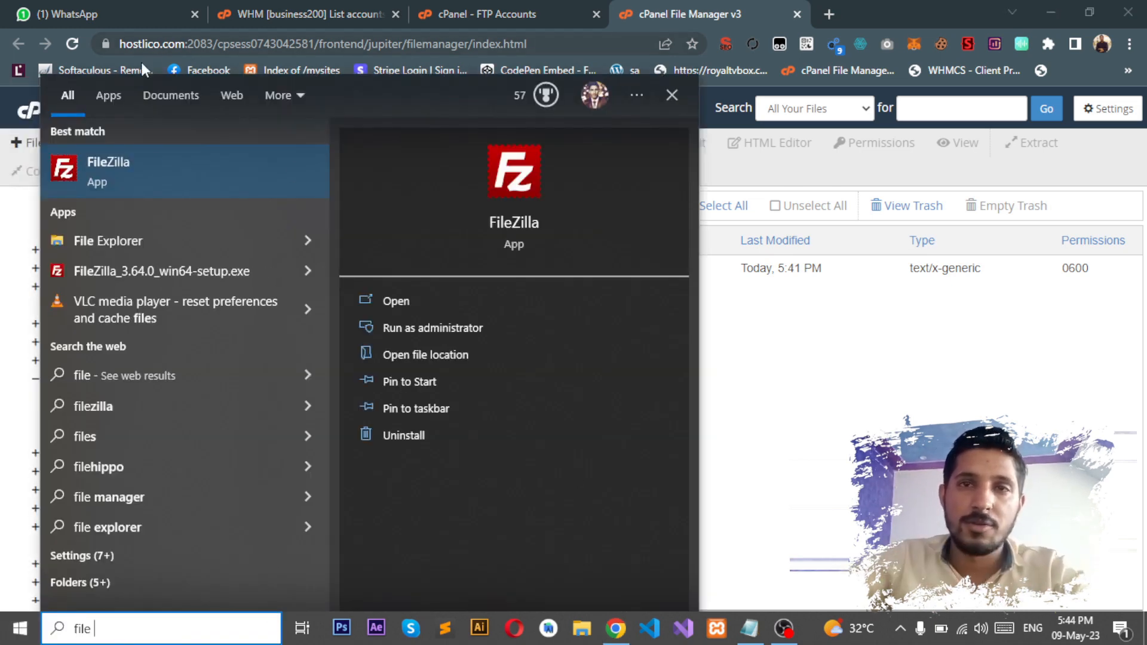
Step: Launch FileZilla from the search results and close the Check for Updates notice
left_click(170, 185)
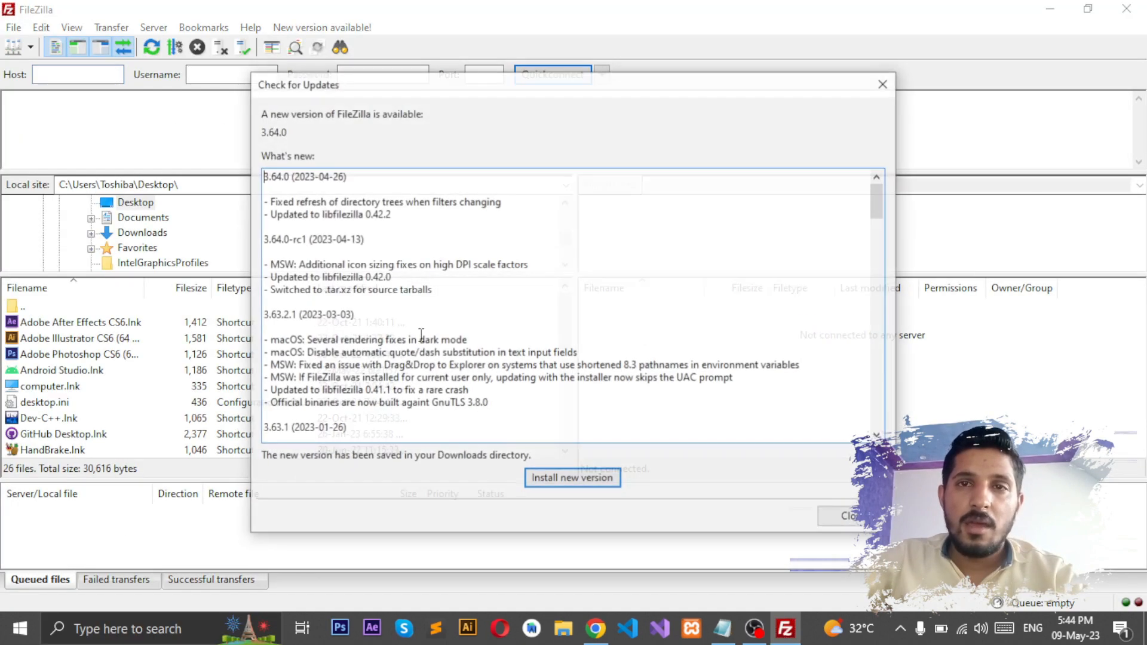
left_click(884, 83)
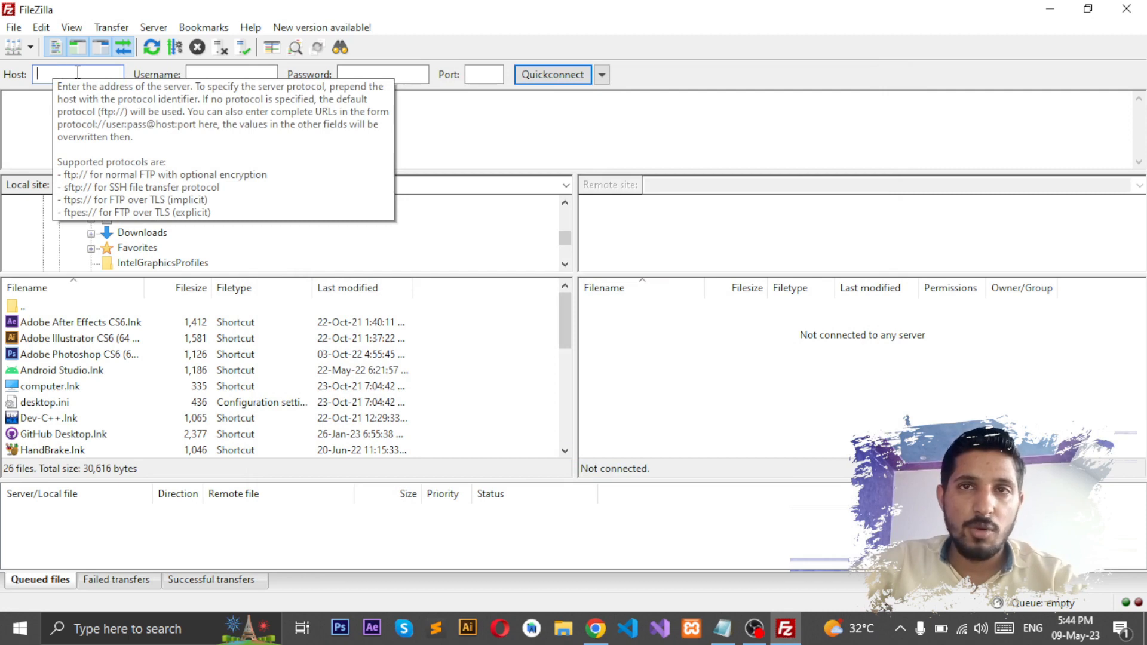
Step: Browse the local site tree to Downloads so its files, including the FileZilla installers, are listed
left_click(233, 74)
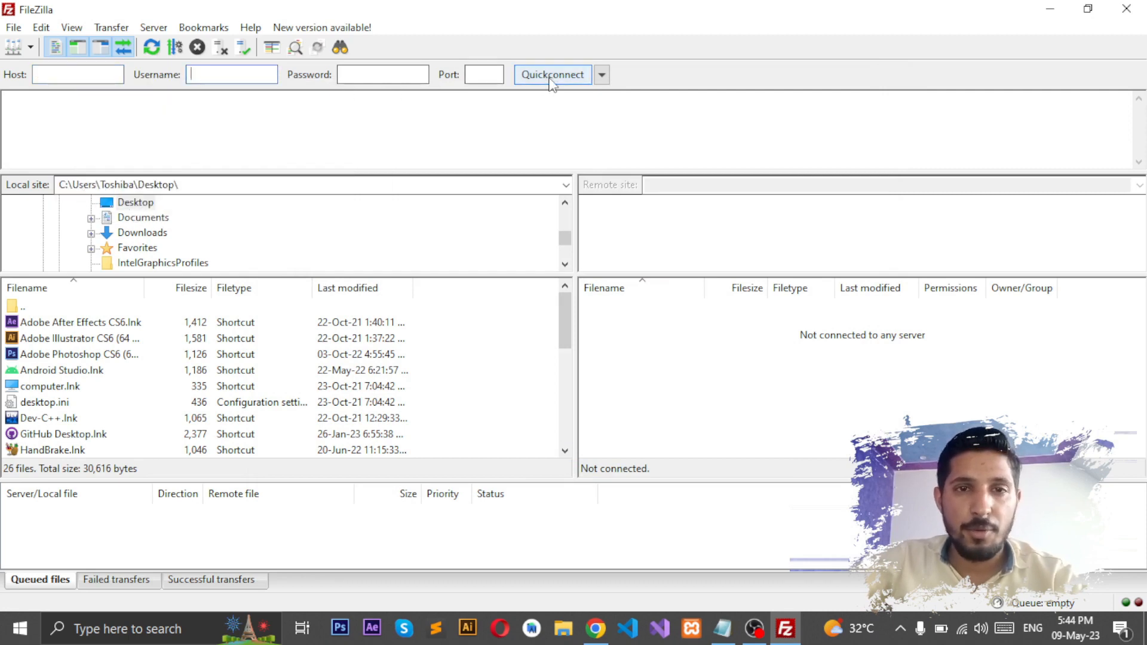
left_click(490, 78)
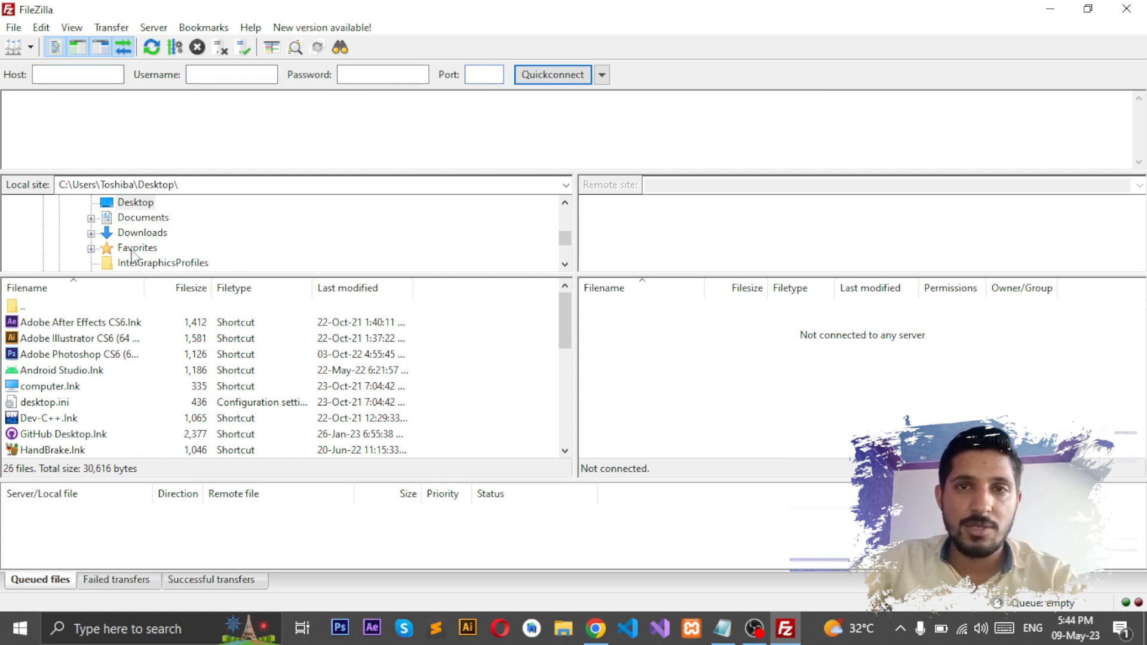
scroll(570, 240, "up", 3)
left_click_drag(570, 241, 572, 252)
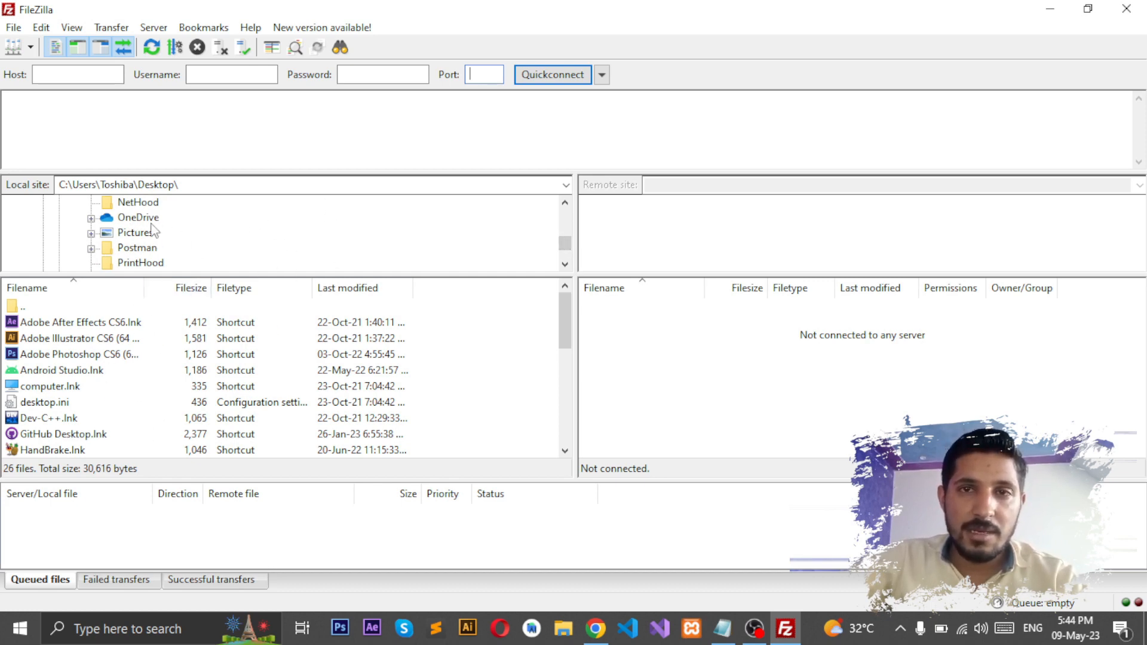
scroll(570, 251, "up", 3)
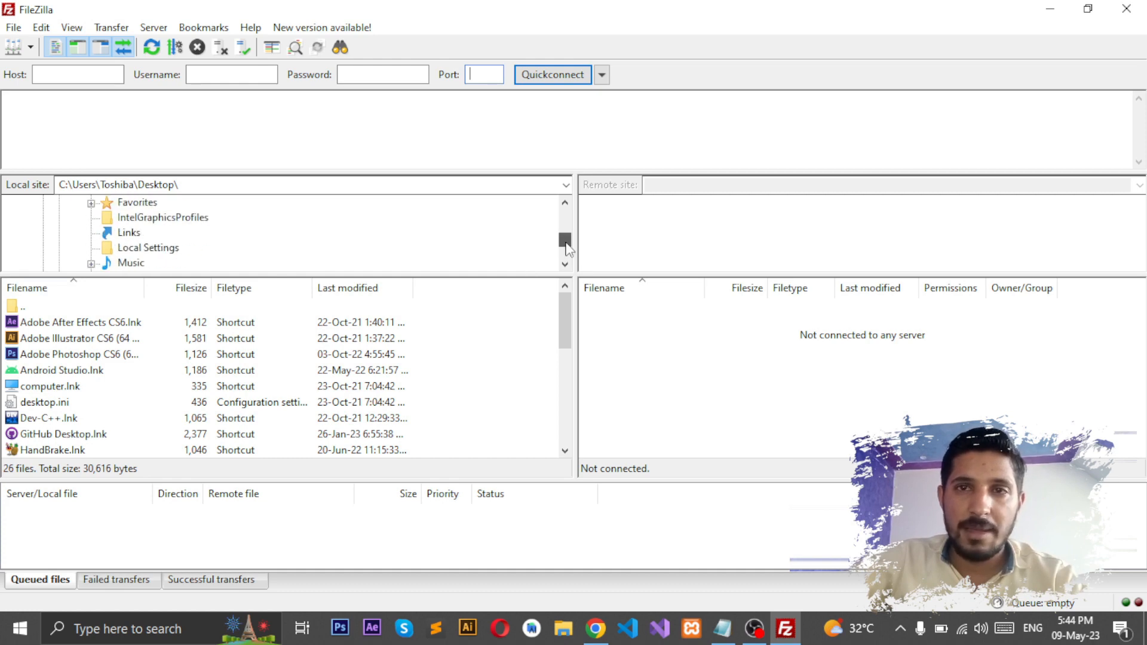
left_click(136, 218)
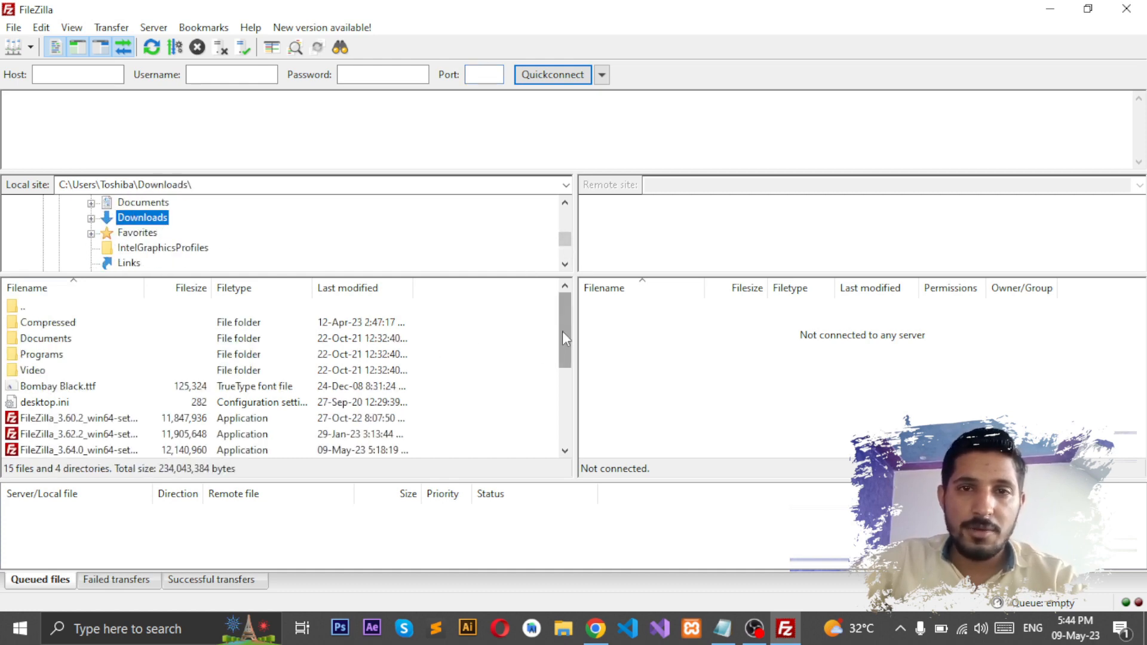
left_click_drag(562, 333, 561, 306)
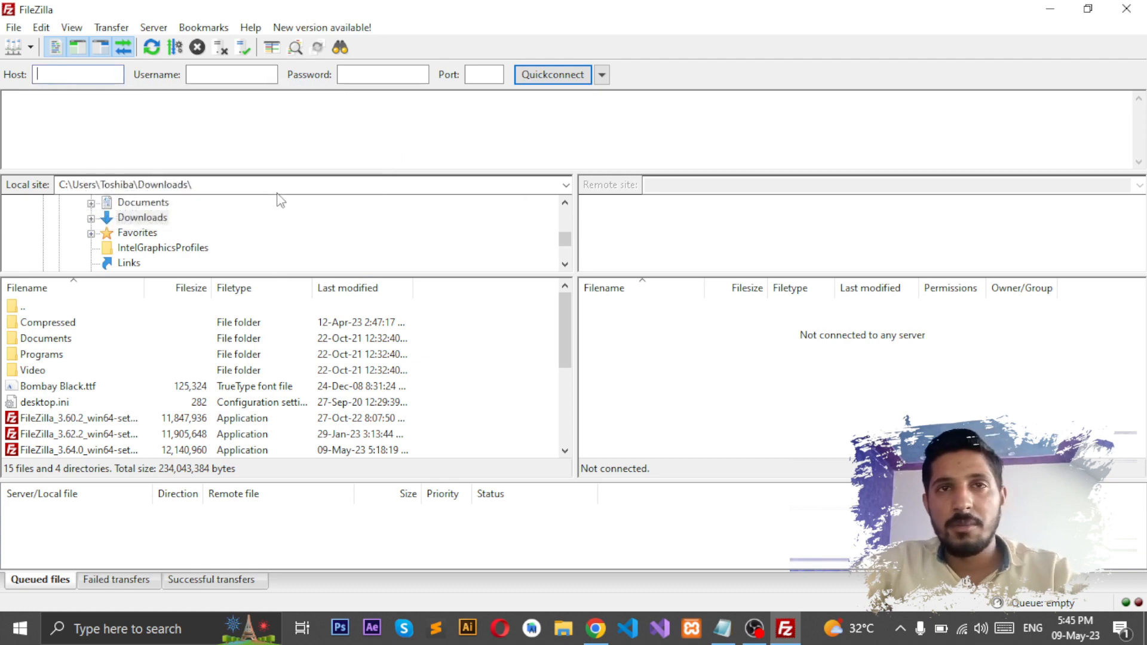
Step: Enter ftp://hostlico.com as the host and start typing the new FTP user's login name
type("ftp")
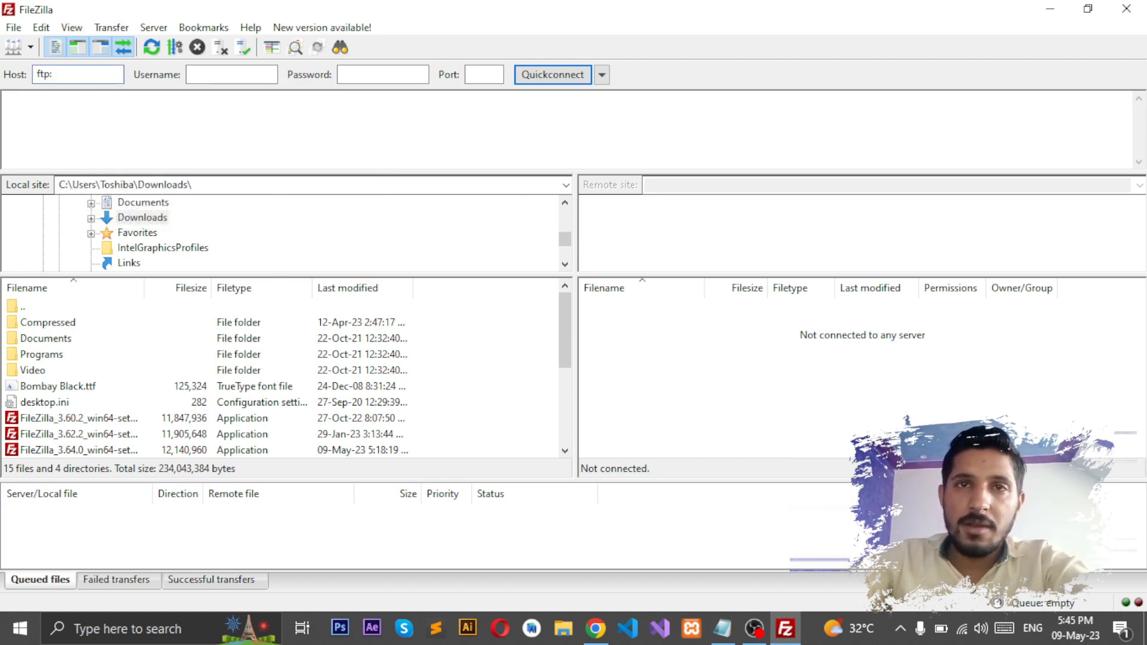
type("://hostlico.com")
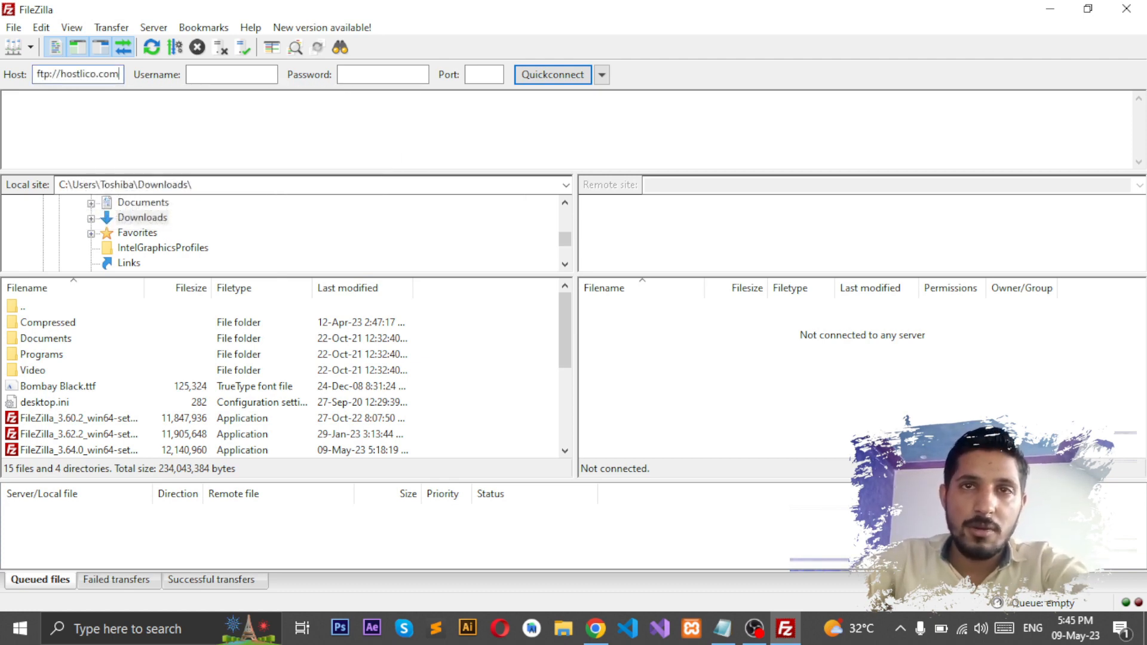
left_click(229, 111)
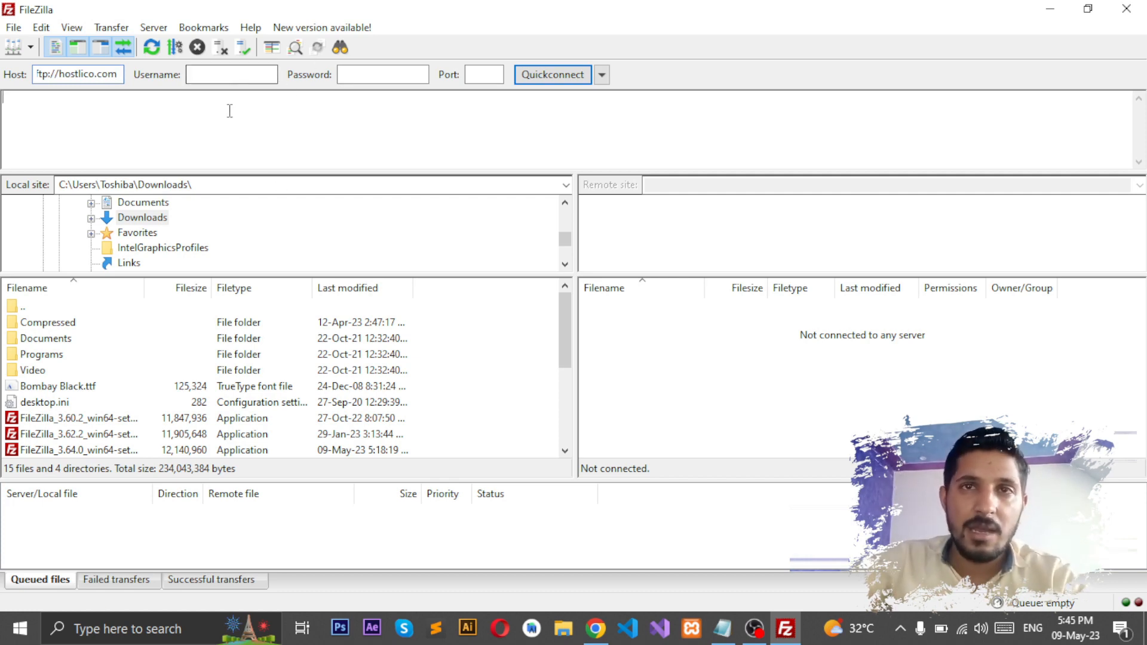
left_click_drag(58, 74, 31, 87)
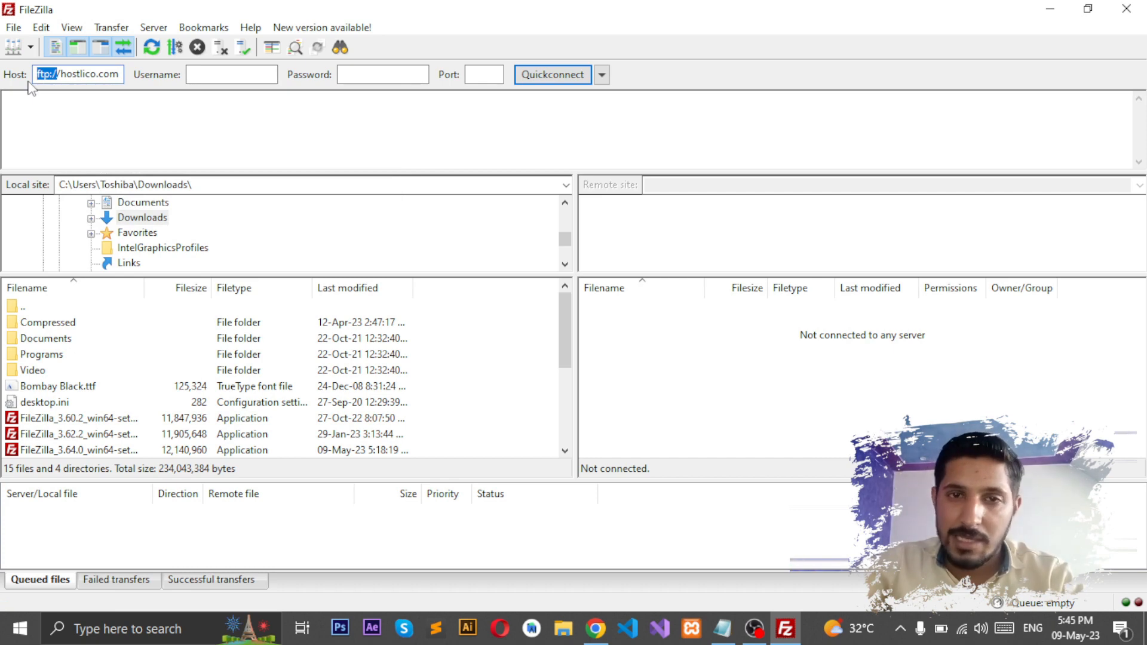
left_click(193, 77)
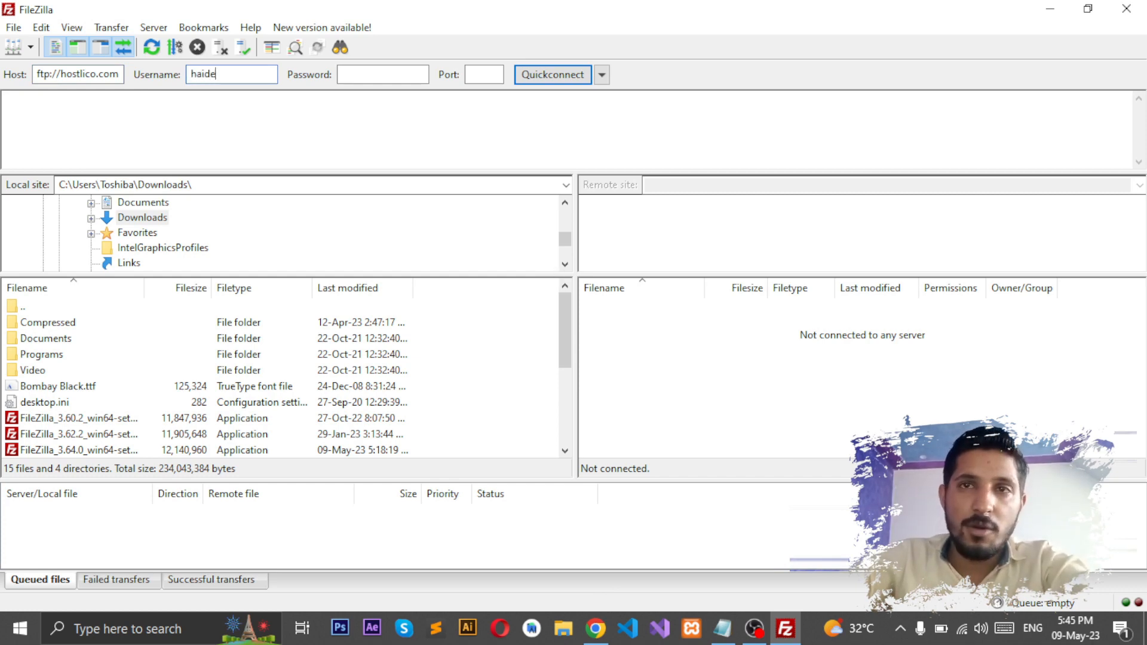
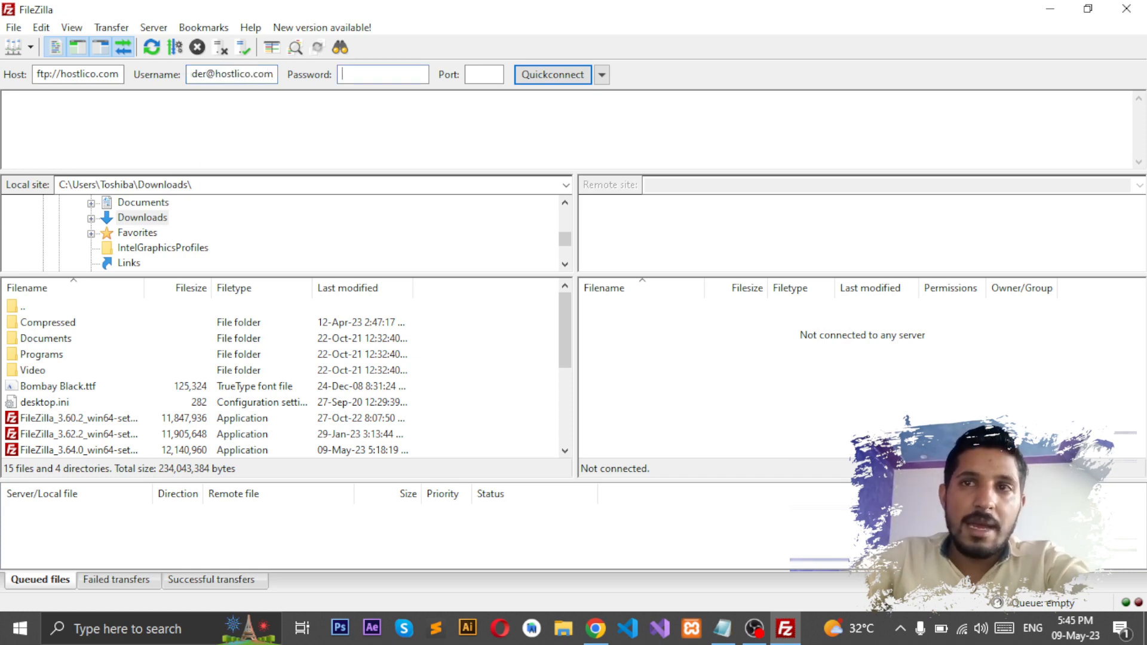
type("••")
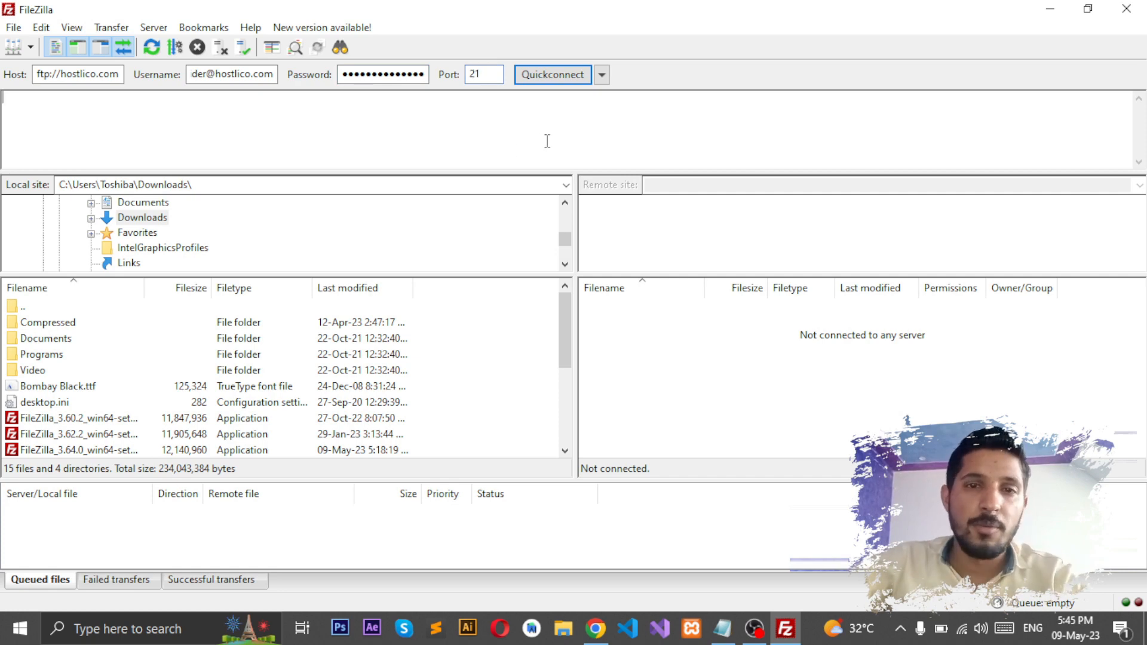
Step: Quickconnect to hostlico.com, trust the unknown TLS certificate, and confirm the Logged in status line
left_click(551, 74)
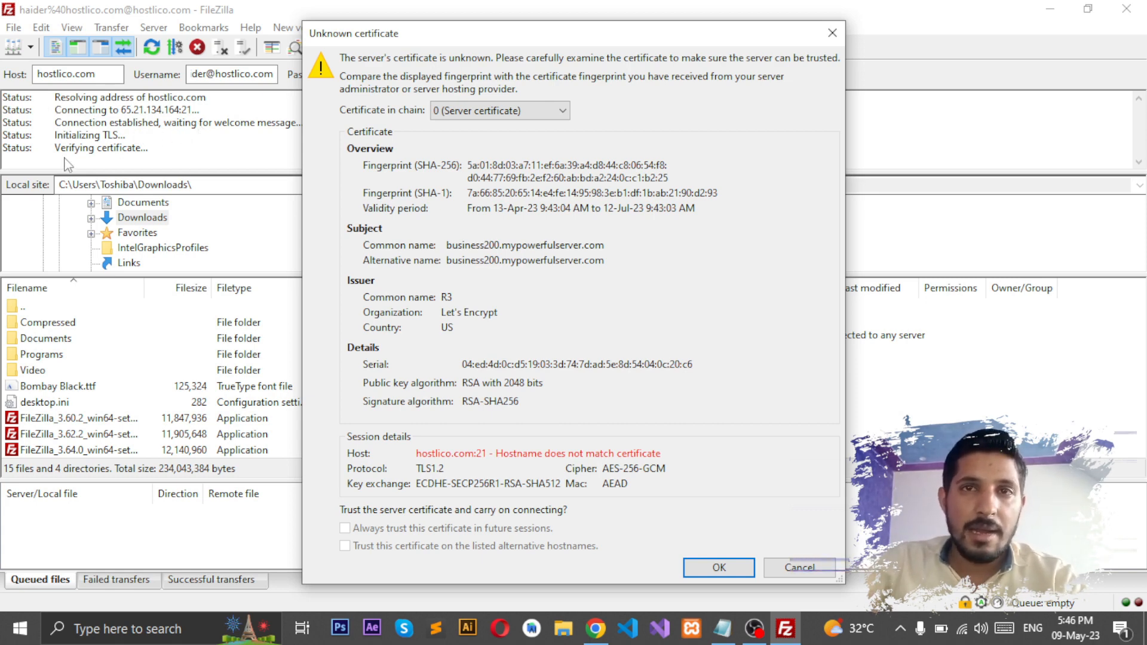
left_click(721, 568)
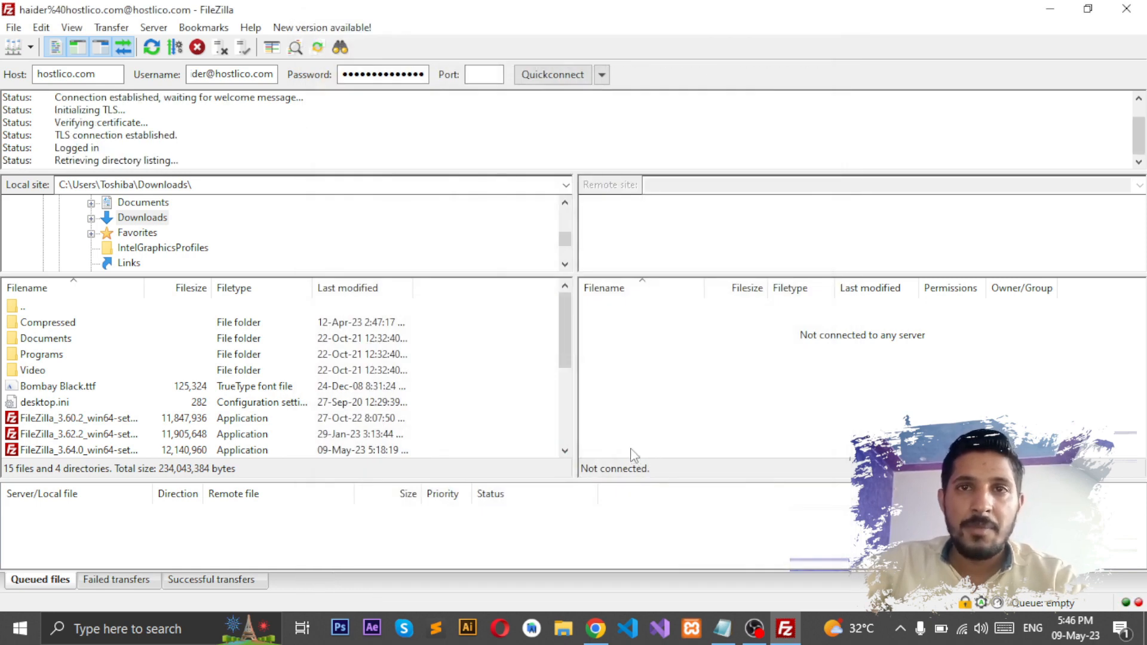
left_click_drag(56, 136, 101, 136)
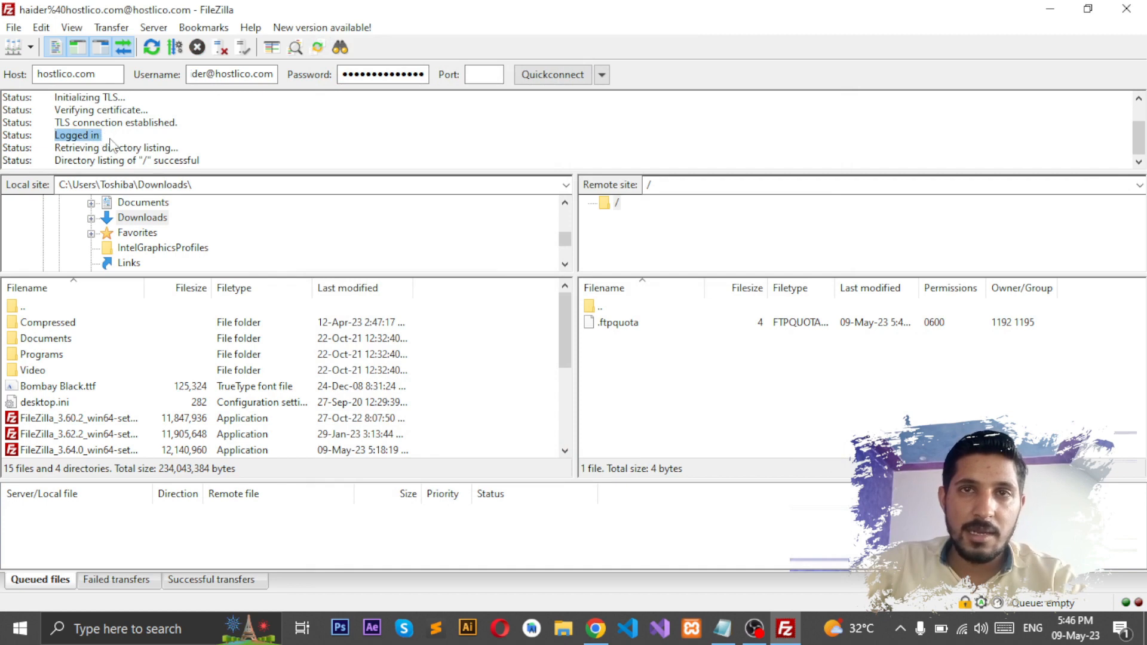
left_click(111, 144)
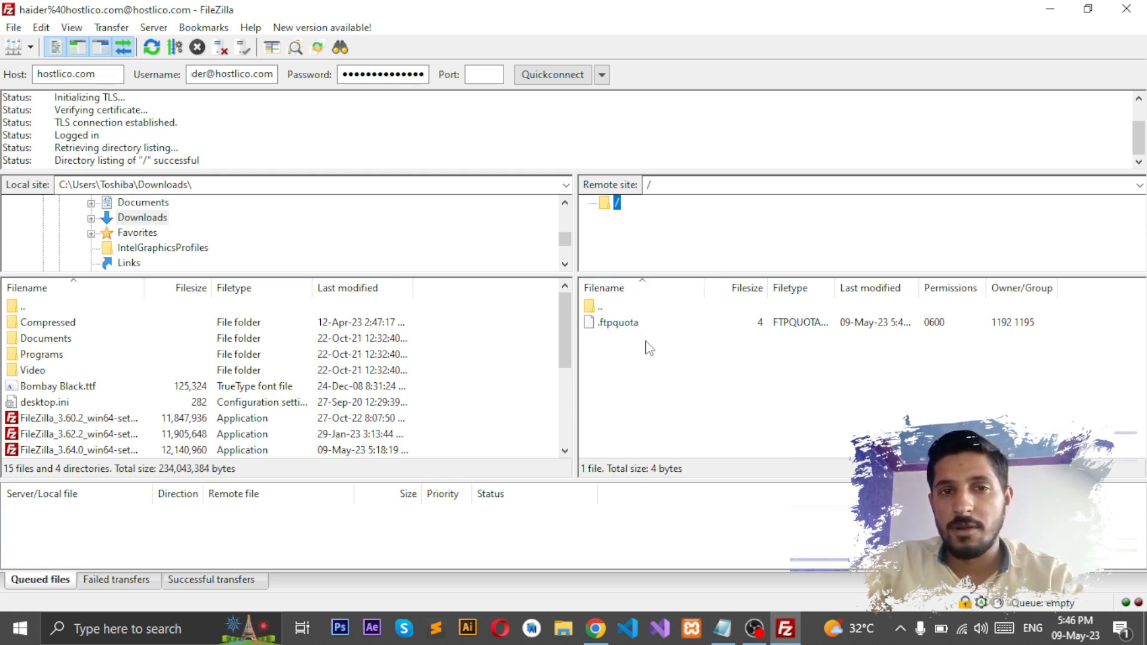
Step: Drag Bombay Black.ttf from local Downloads into the remote root folder to upload it
left_click_drag(566, 346, 566, 361)
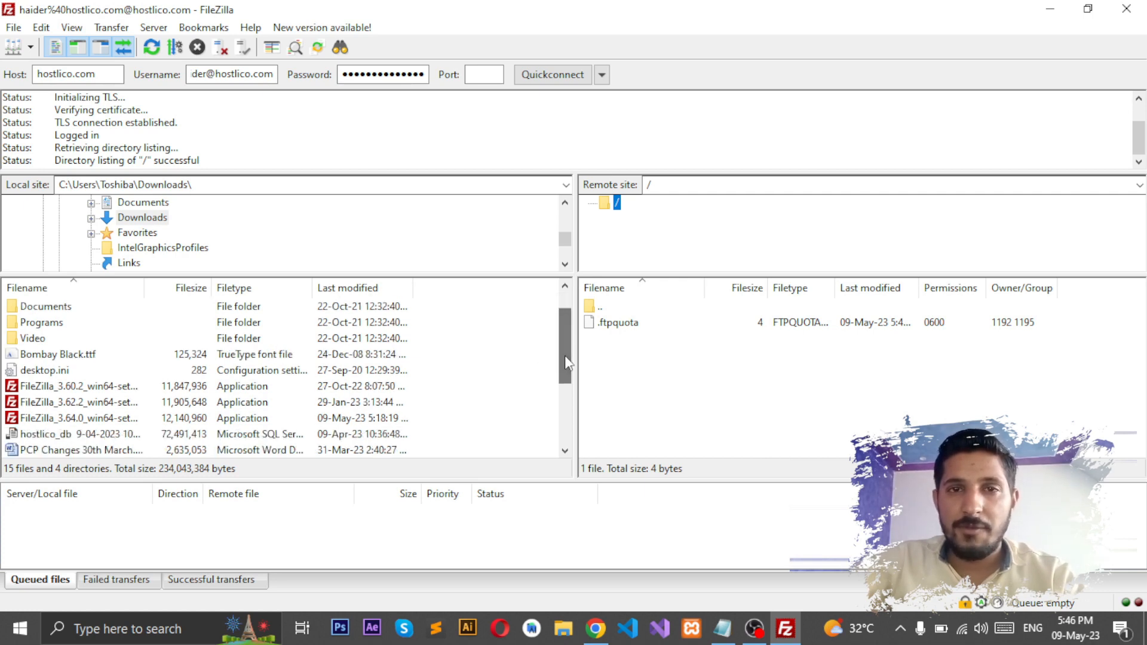
left_click(87, 354)
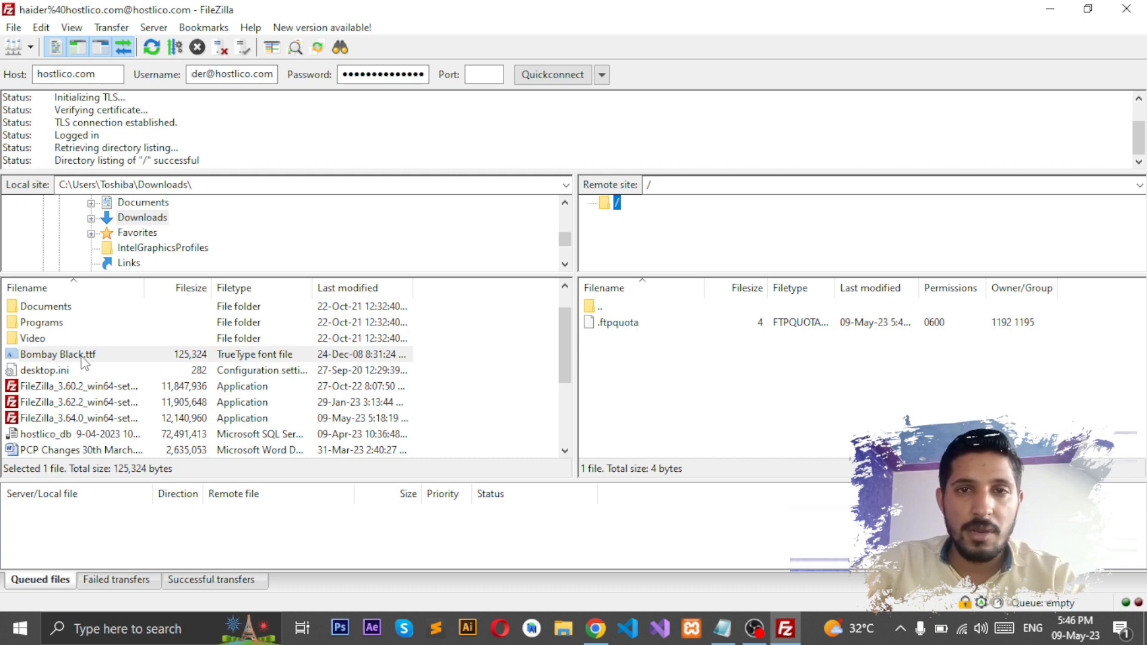
left_click_drag(83, 361, 639, 371)
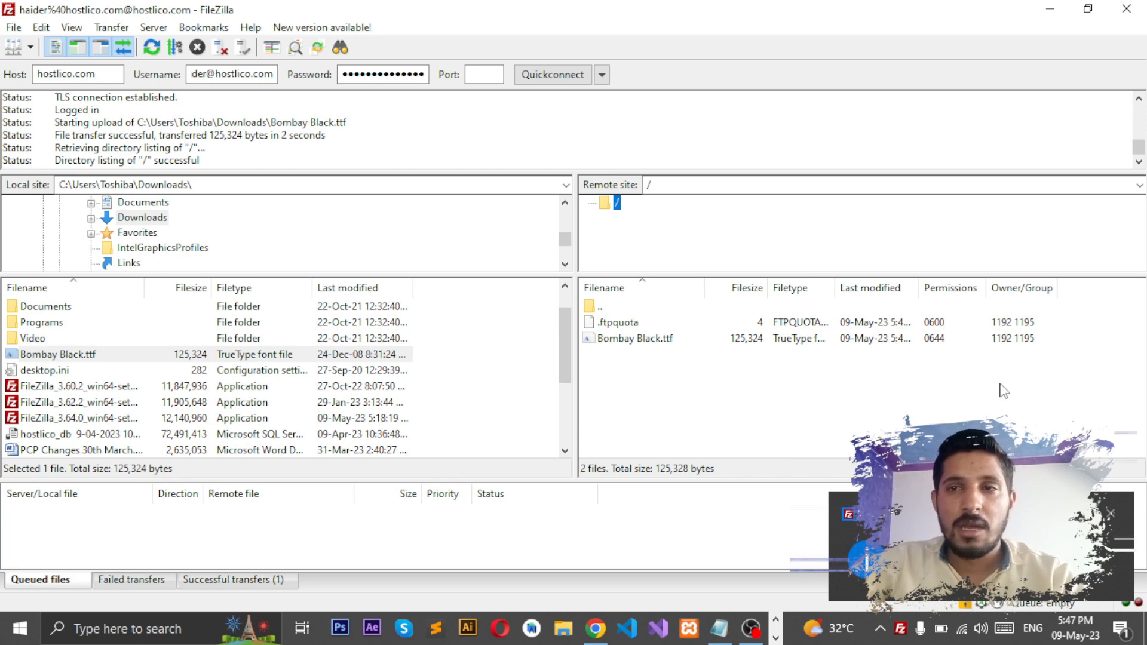
Step: Check that Bombay Black.ttf now appears in the remote listing, then switch to cPanel File Manager
left_click(833, 357)
left_click(654, 346)
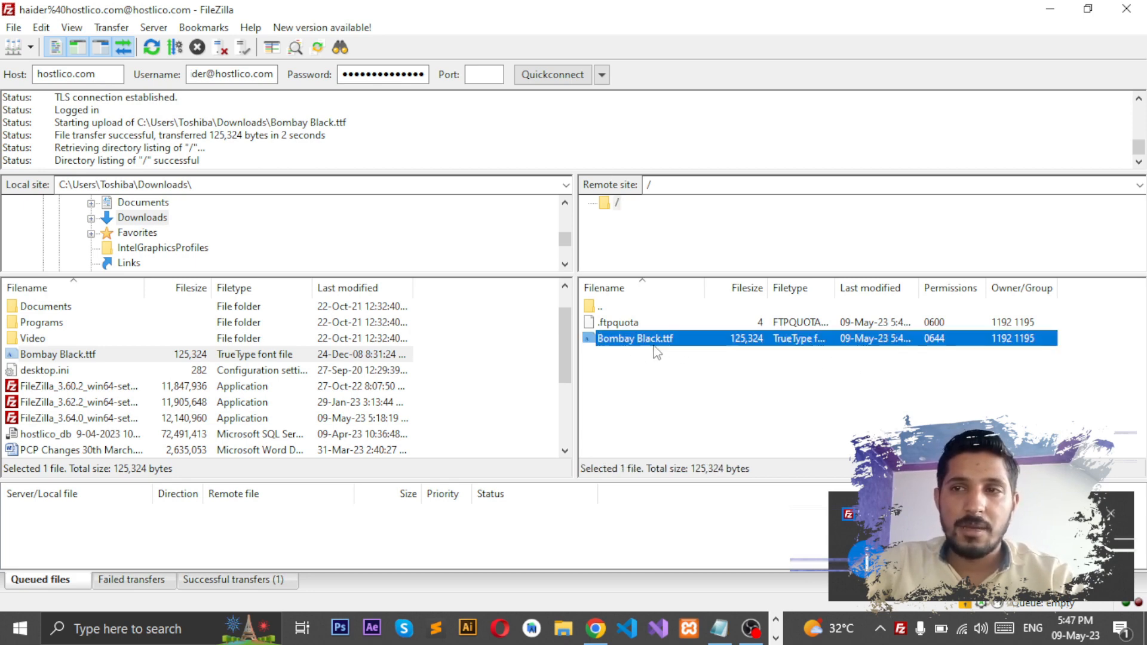
left_click(649, 378)
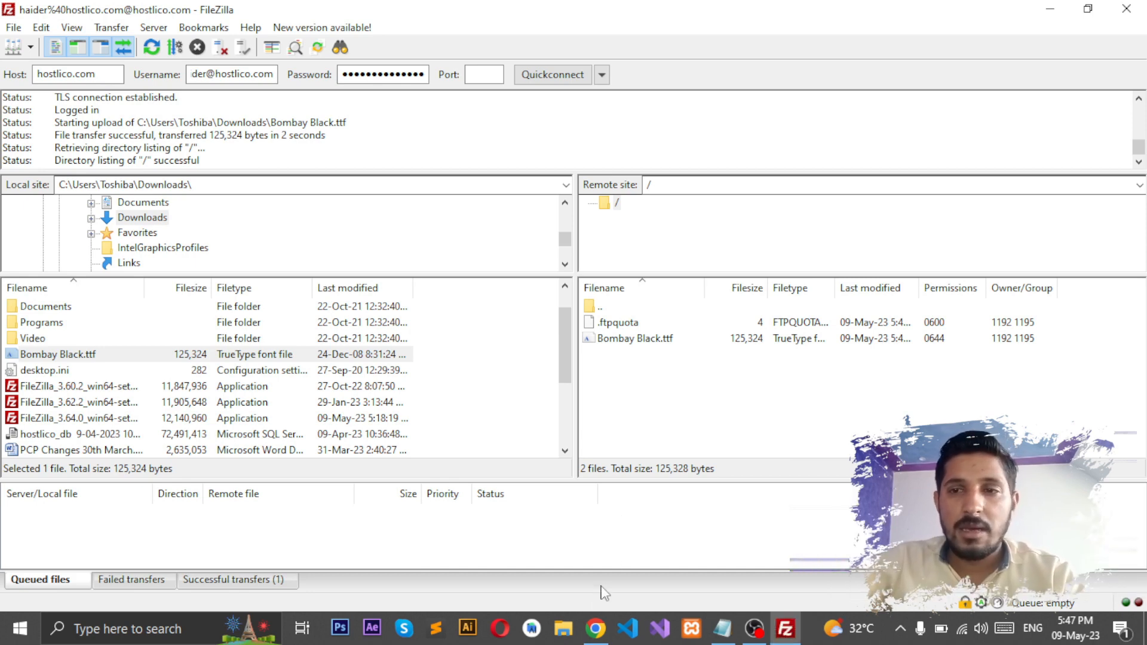
left_click(595, 629)
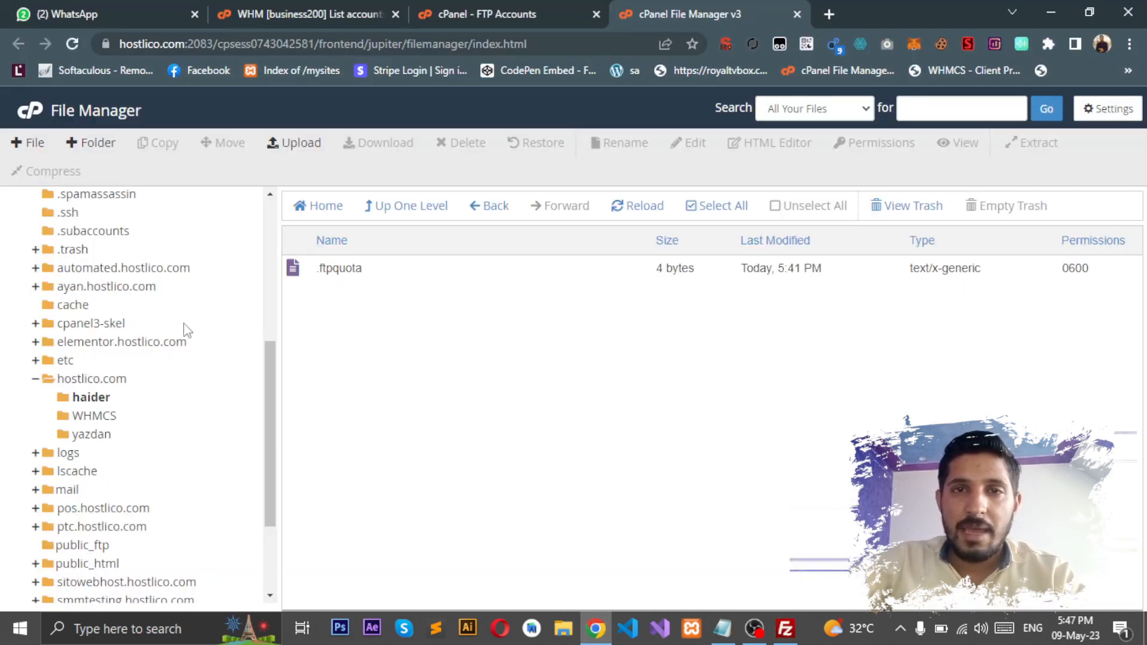
Step: Open the FTP user's folder in File Manager to see Bombay Black.ttf, then return to FileZilla
left_click(90, 407)
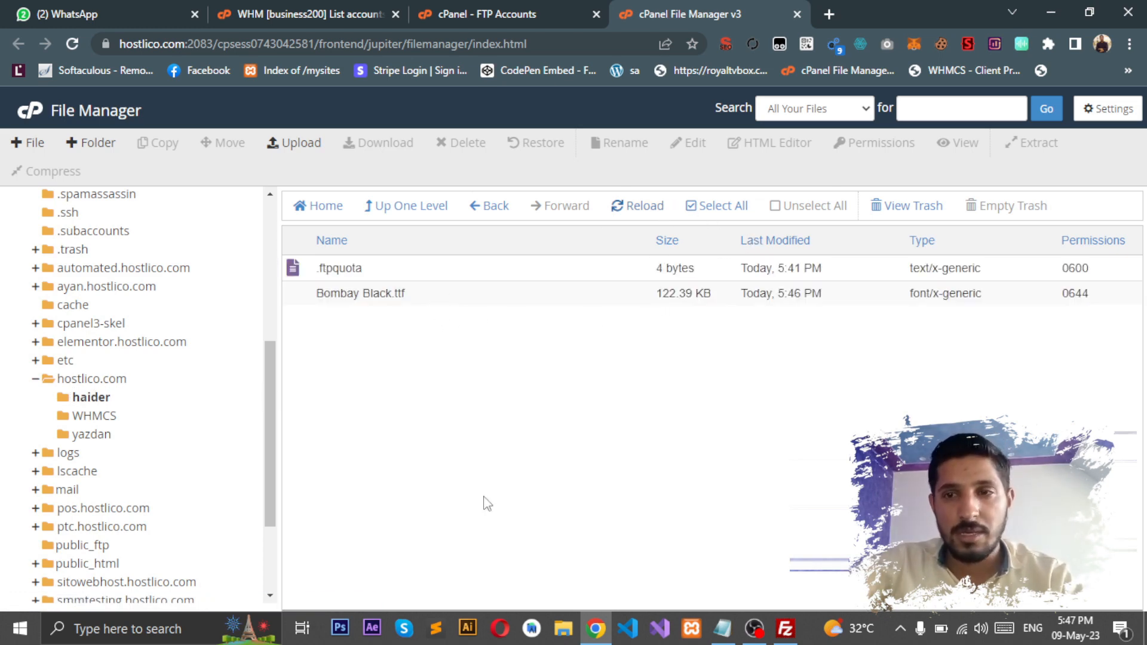
key("alt+Tab")
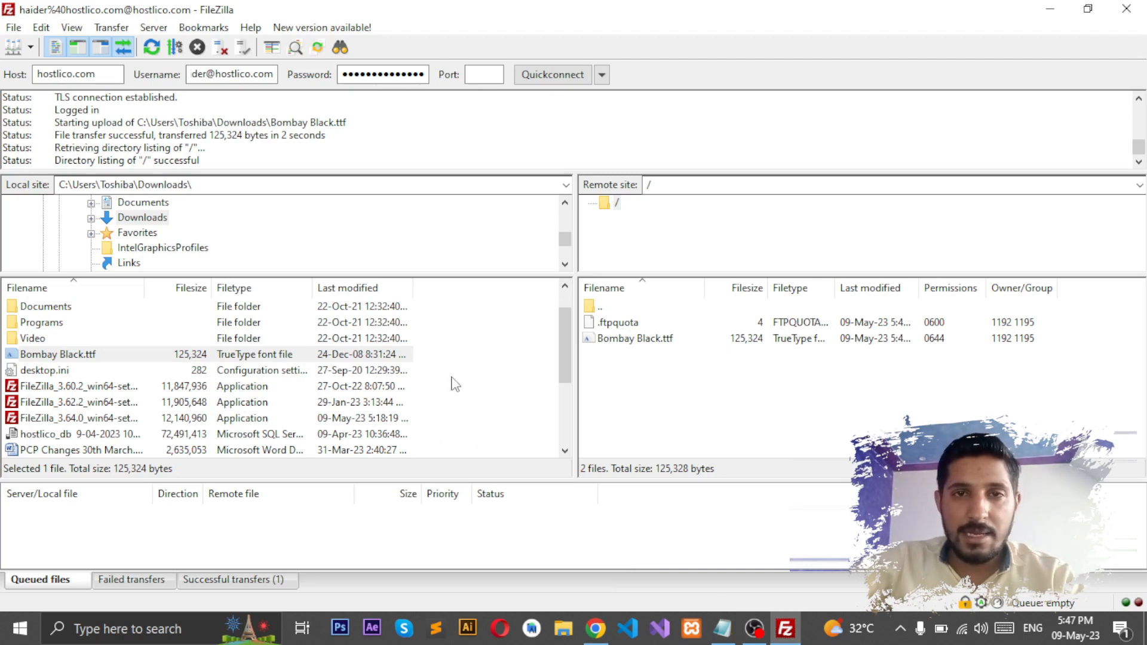
Step: Upload PCP Changes 30th March.docx, then reload File Manager to show it at 2.51 MB
left_click_drag(563, 362, 571, 421)
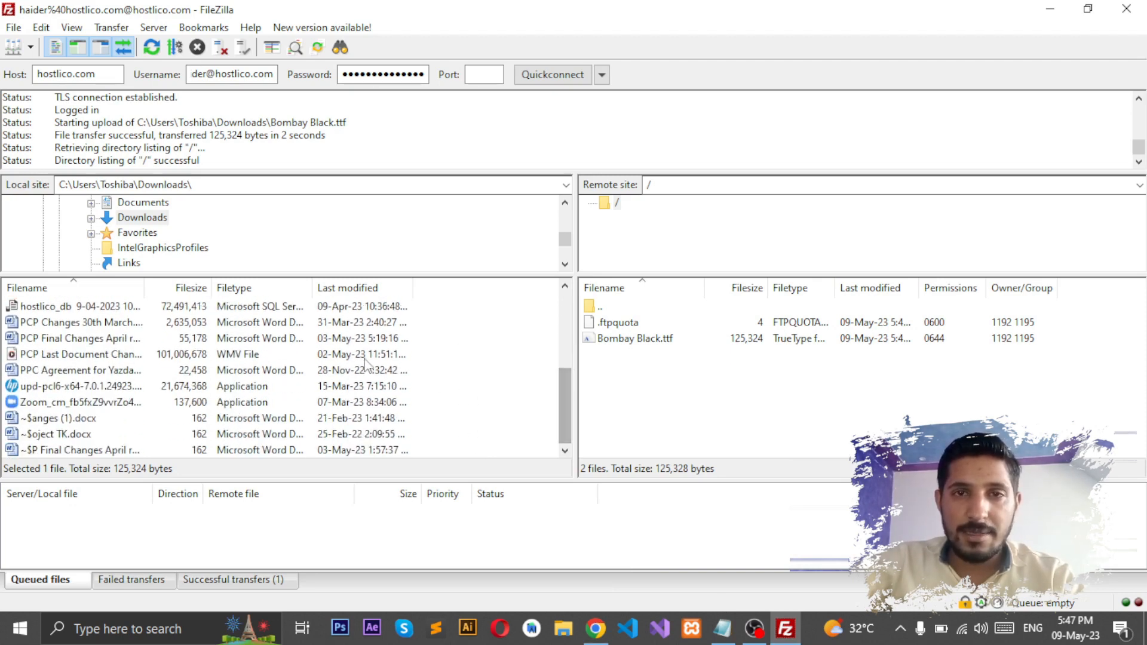
left_click_drag(90, 322, 600, 399)
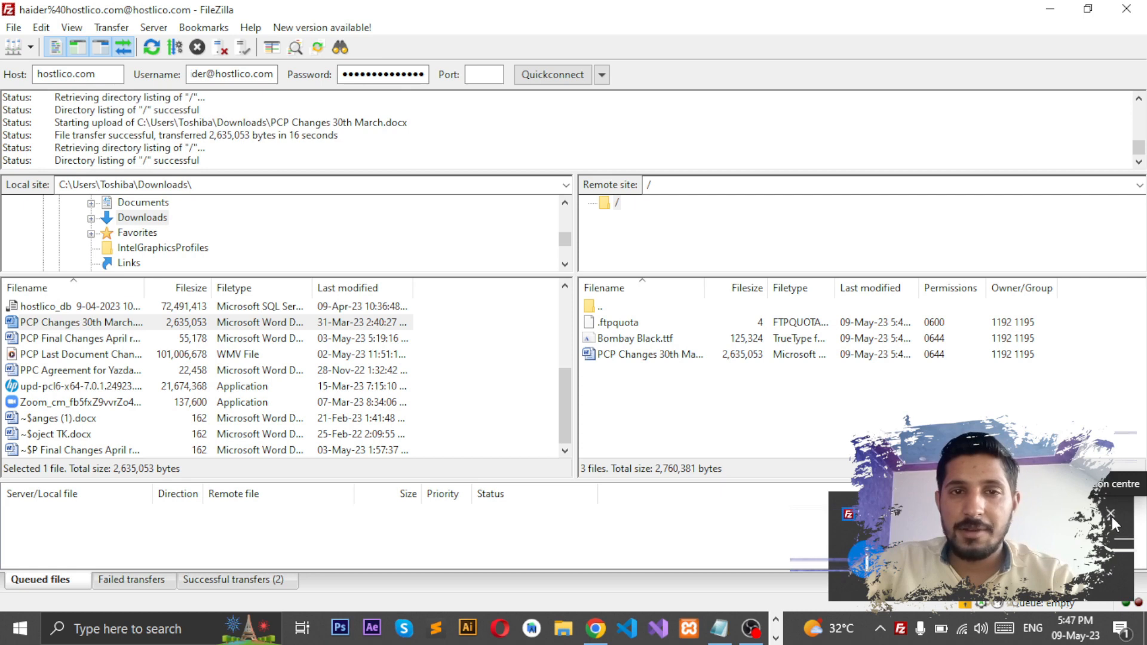
left_click(1113, 517)
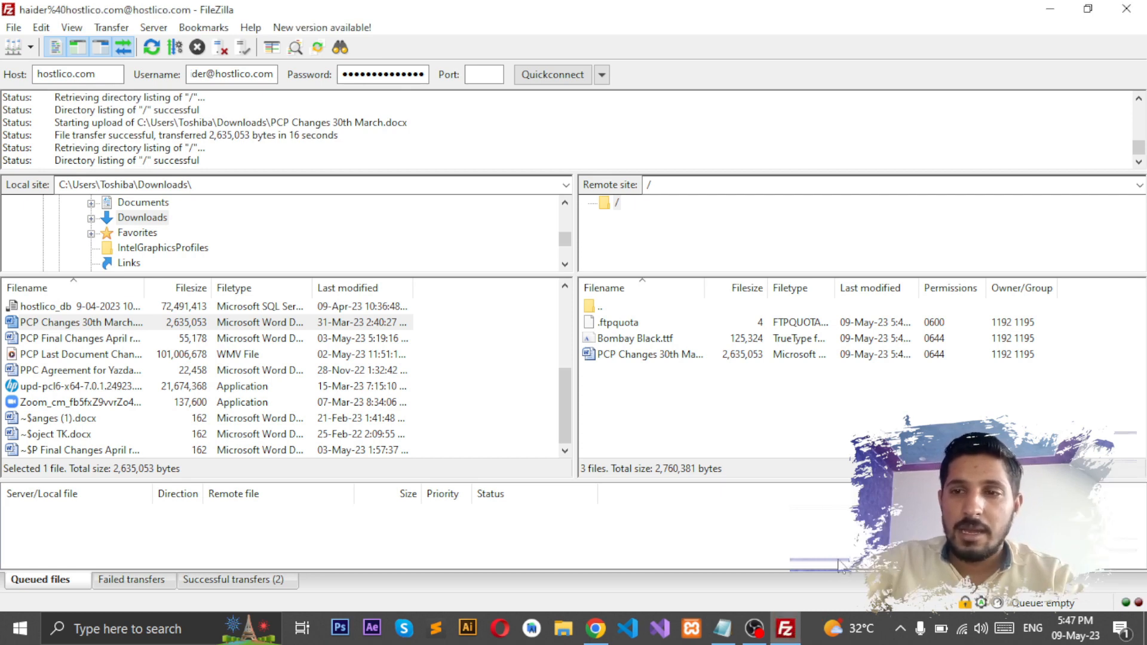
left_click(596, 629)
left_click(636, 206)
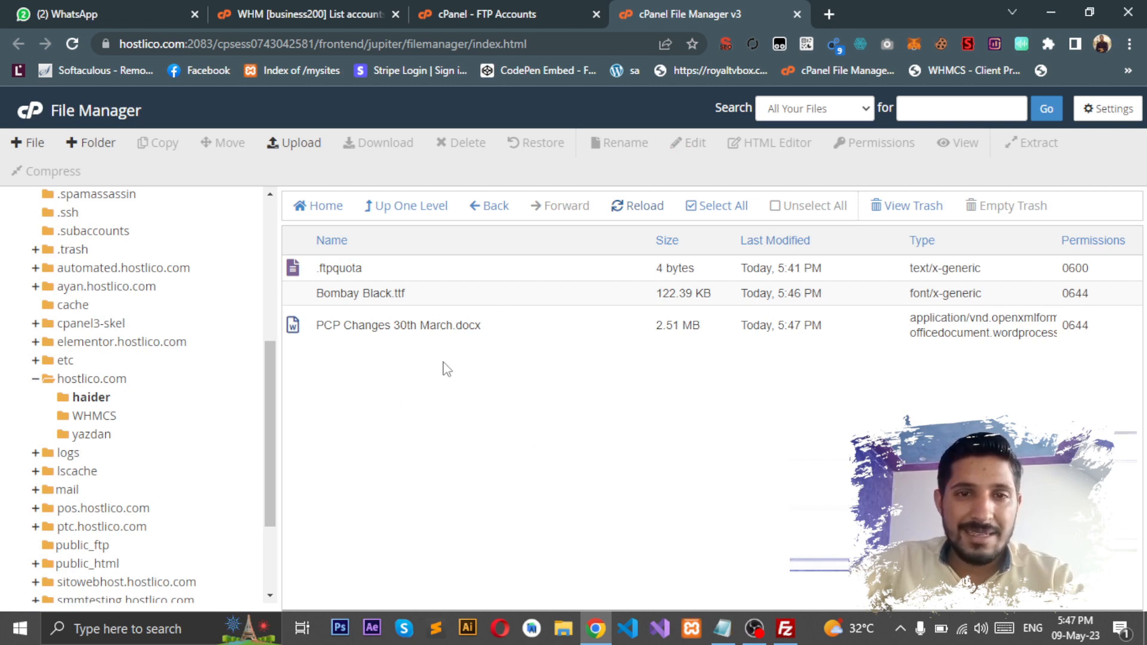
left_click(786, 628)
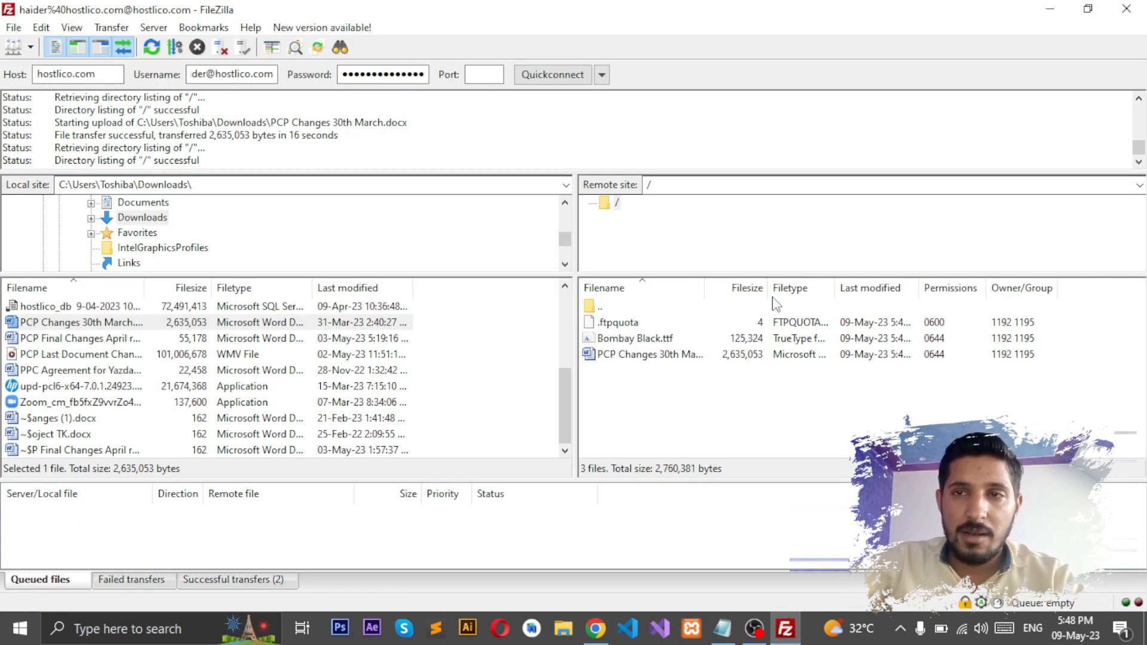
left_click(1050, 9)
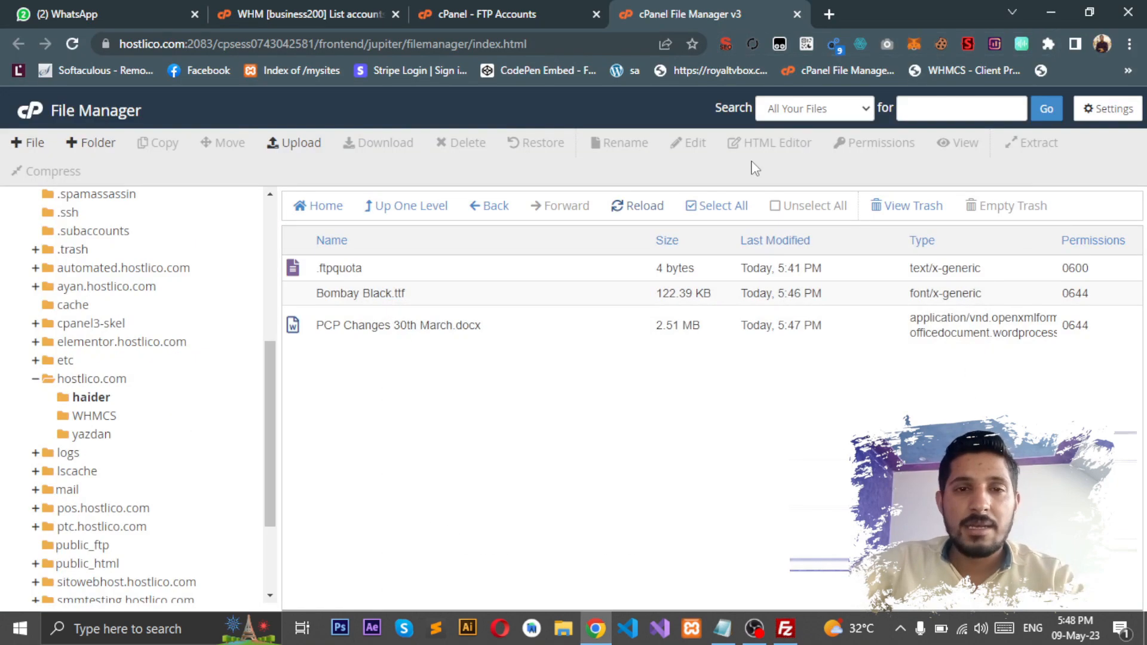